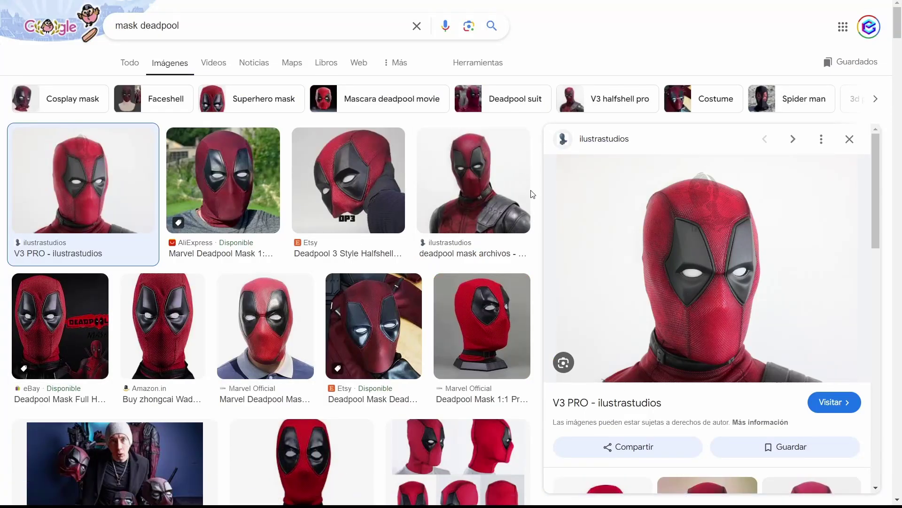
Browse the Google Images mask results and bring up options for the previewed mask picture
{"action": "scroll", "coordinate": [530, 194], "scroll_direction": "down", "scroll_amount": 6}
{"action": "scroll", "coordinate": [530, 193], "scroll_direction": "up", "scroll_amount": 5}
{"action": "scroll", "coordinate": [531, 199], "scroll_direction": "down", "scroll_amount": 5}
{"action": "scroll", "coordinate": [531, 200], "scroll_direction": "down", "scroll_amount": 5}
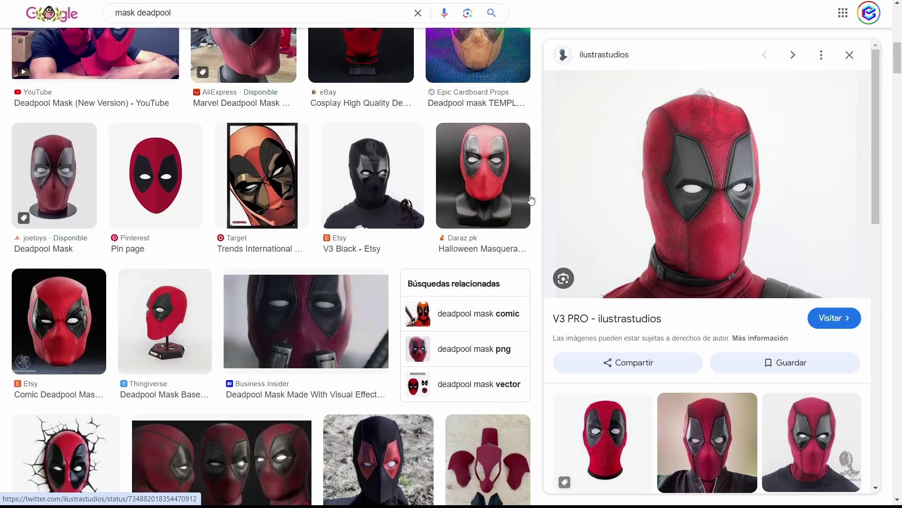
{"action": "scroll", "coordinate": [531, 200], "scroll_direction": "up", "scroll_amount": 12}
{"action": "right_click", "coordinate": [695, 231]}
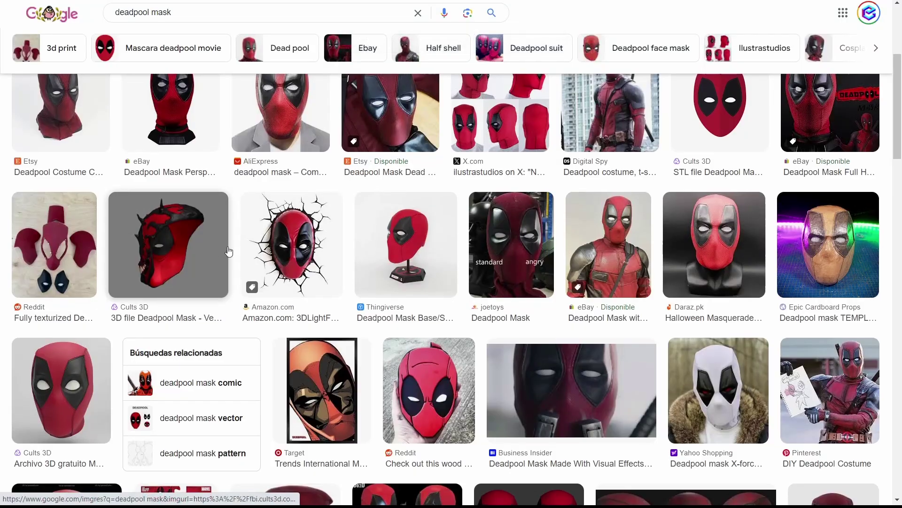
Preview the Cults 3D and Ubuy Nigeria knitted masks, choosing the knitted mask to save
{"action": "scroll", "coordinate": [230, 254], "scroll_direction": "up", "scroll_amount": 5}
{"action": "scroll", "coordinate": [455, 311], "scroll_direction": "down", "scroll_amount": 1}
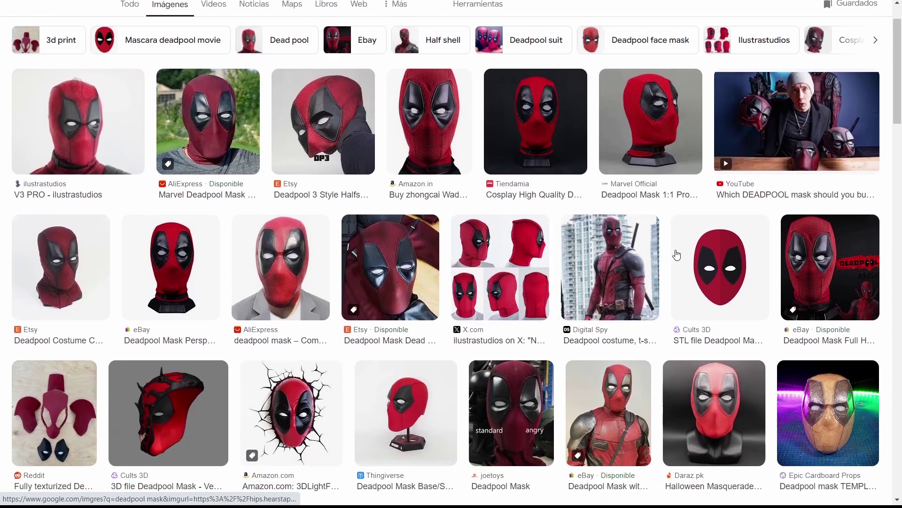
{"action": "left_click", "coordinate": [703, 261]}
{"action": "scroll", "coordinate": [749, 277], "scroll_direction": "down", "scroll_amount": 1}
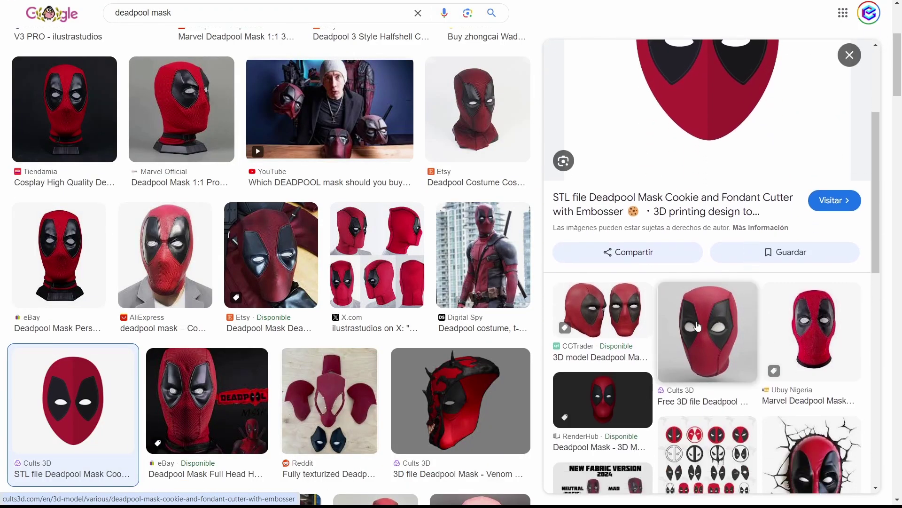
{"action": "left_click", "coordinate": [828, 328]}
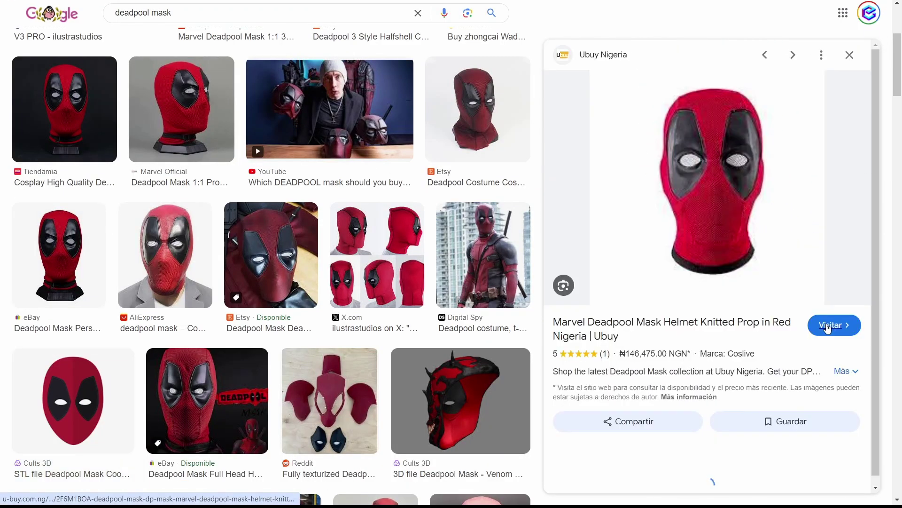
{"action": "right_click", "coordinate": [706, 148]}
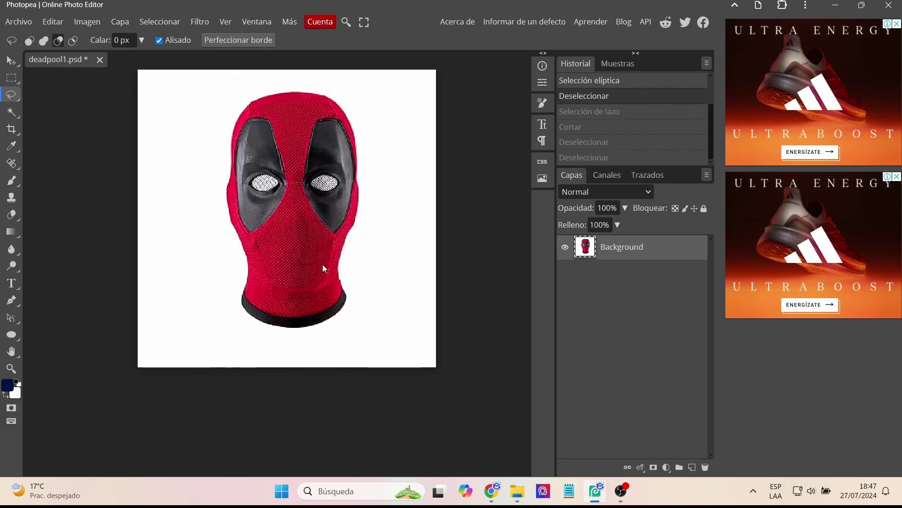
Pick the freehand Lasso selection tool in Photopea
{"action": "scroll", "coordinate": [322, 265], "scroll_direction": "up", "scroll_amount": 1, "text": "alt"}
{"action": "scroll", "coordinate": [322, 272], "scroll_direction": "up", "scroll_amount": 1, "text": "alt"}
{"action": "scroll", "coordinate": [282, 282], "scroll_direction": "up", "scroll_amount": 2}
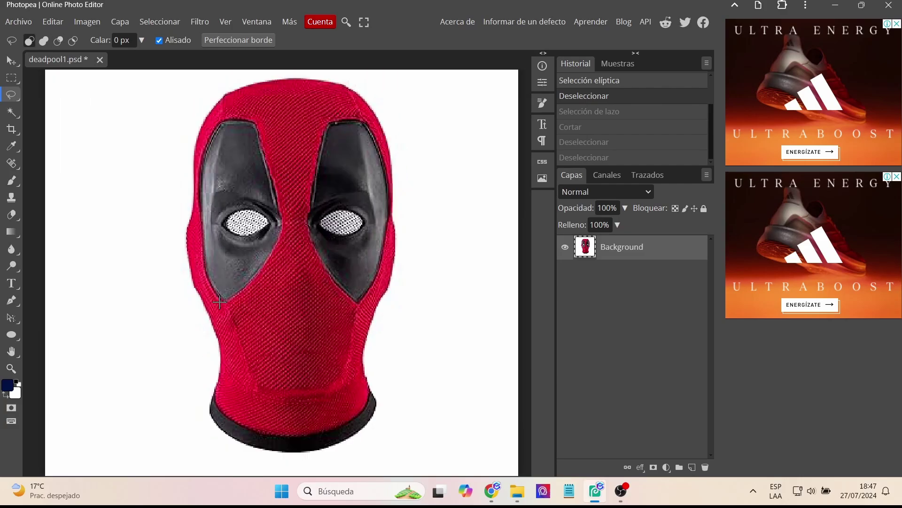
{"action": "scroll", "coordinate": [219, 302], "scroll_direction": "down", "scroll_amount": 1}
{"action": "right_click", "coordinate": [11, 96]}
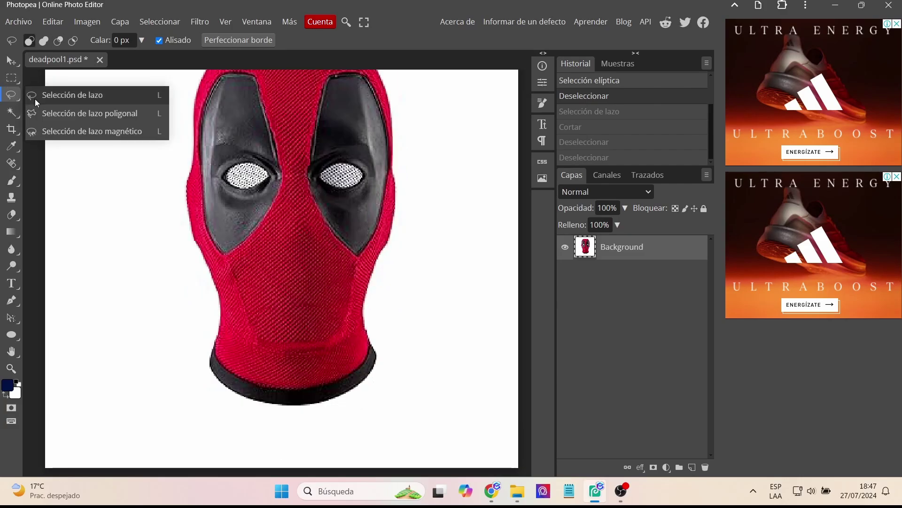
{"action": "left_click", "coordinate": [35, 97]}
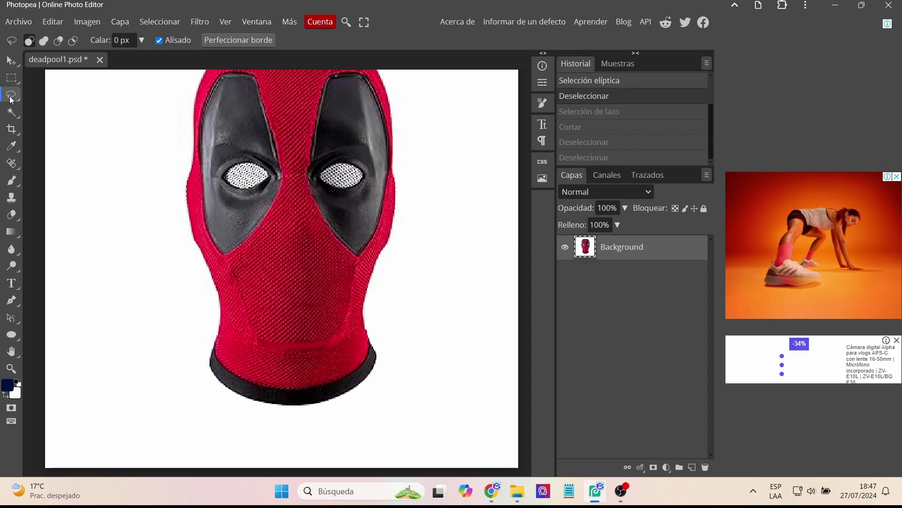
{"action": "right_click", "coordinate": [12, 96]}
{"action": "left_click", "coordinate": [55, 95]}
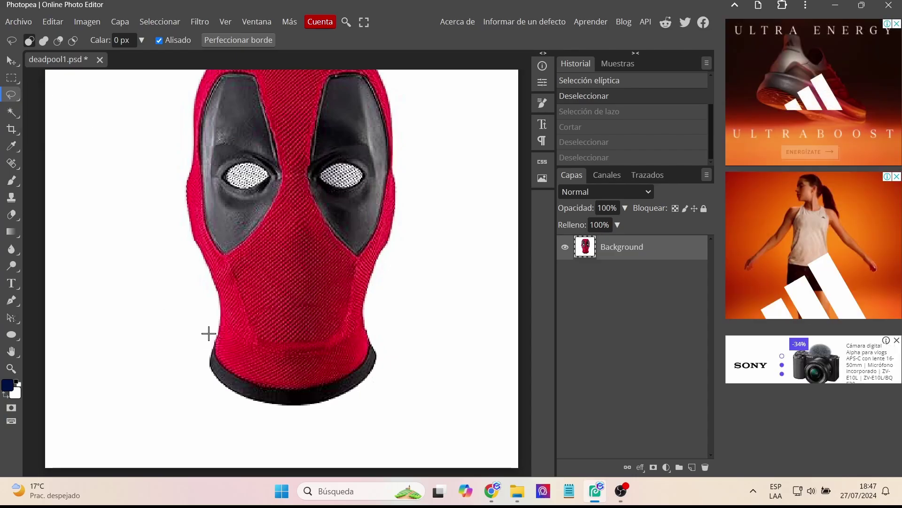
Try outlining the mask's neck with the lasso, undoing two misdrawn selections
{"action": "left_click_drag", "start_coordinate": [207, 332], "coordinate": [252, 358]}
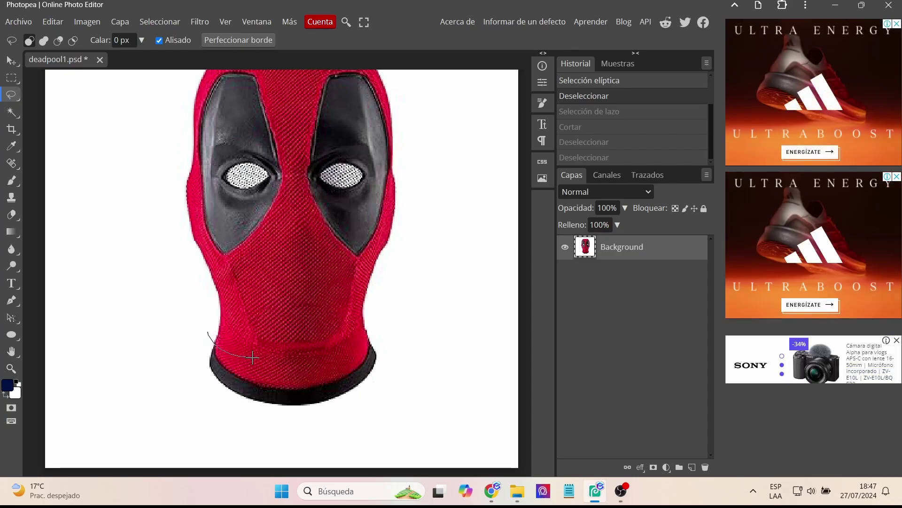
{"action": "left_click_drag", "start_coordinate": [347, 347], "coordinate": [375, 339]}
{"action": "key", "text": "ctrl+z"}
{"action": "left_click_drag", "start_coordinate": [207, 327], "coordinate": [231, 346]}
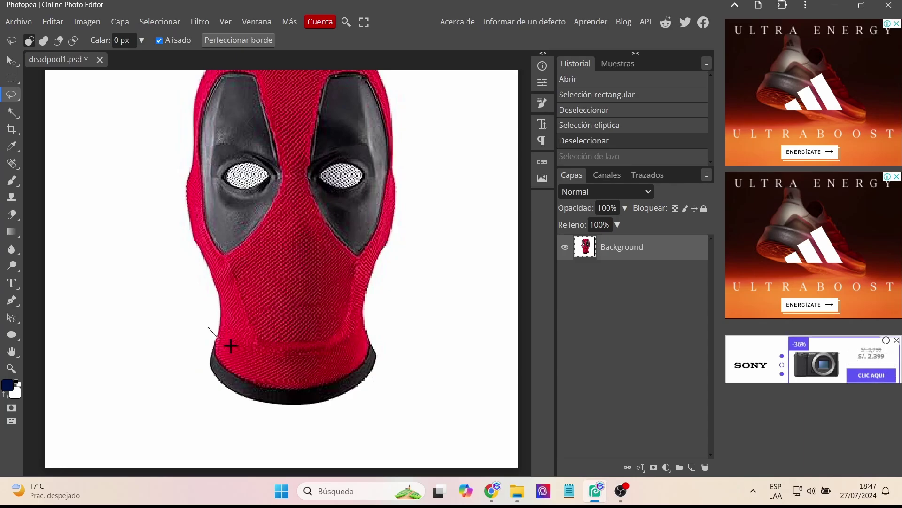
{"action": "left_click_drag", "start_coordinate": [379, 334], "coordinate": [379, 335]}
{"action": "key", "text": "ctrl+z"}
Lasso the neck and black collar, cut it away, and deselect
{"action": "left_click_drag", "start_coordinate": [205, 321], "coordinate": [290, 355]}
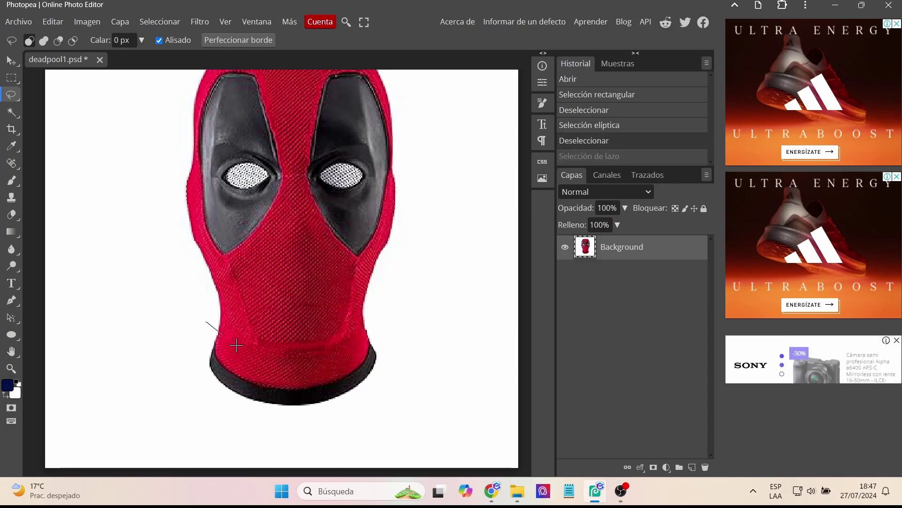
{"action": "mouse_move", "coordinate": [390, 339]}
{"action": "left_mouse_down"}
{"action": "mouse_move", "coordinate": [236, 425]}
{"action": "mouse_move", "coordinate": [190, 357]}
{"action": "left_mouse_up"}
{"action": "left_click_drag", "start_coordinate": [202, 324], "coordinate": [208, 321]}
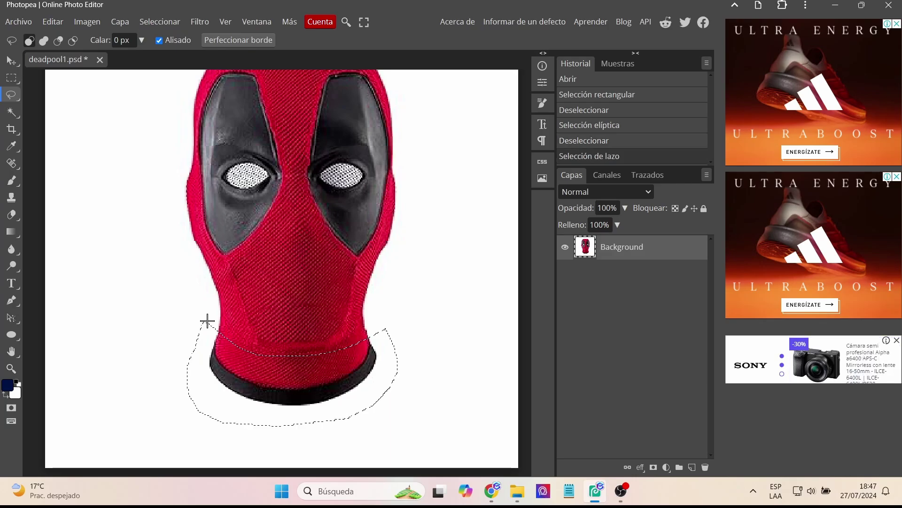
{"action": "key", "text": "ctrl+x"}
{"action": "key", "text": "ctrl+d"}
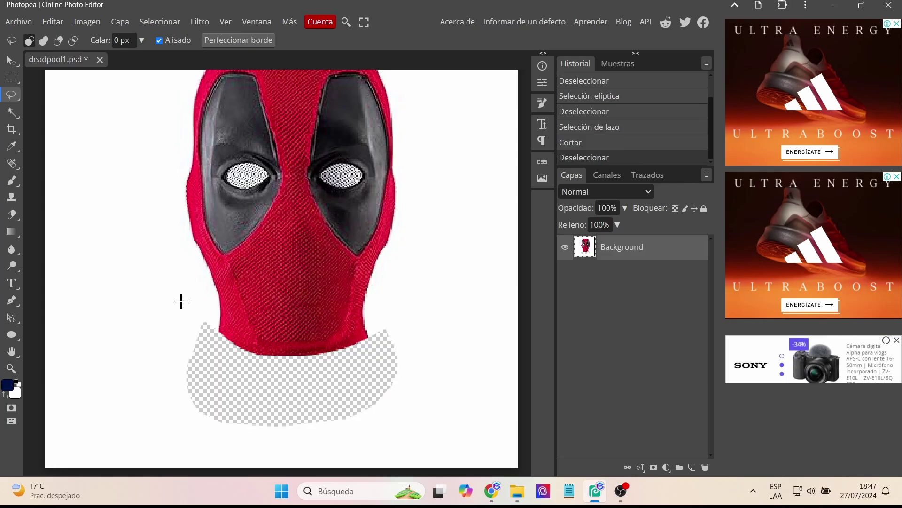
{"action": "scroll", "coordinate": [169, 303], "scroll_direction": "down", "scroll_amount": 1, "text": "alt"}
{"action": "scroll", "coordinate": [169, 304], "scroll_direction": "down", "scroll_amount": 2, "text": "alt"}
{"action": "scroll", "coordinate": [169, 303], "scroll_direction": "down", "scroll_amount": 1, "text": "alt"}
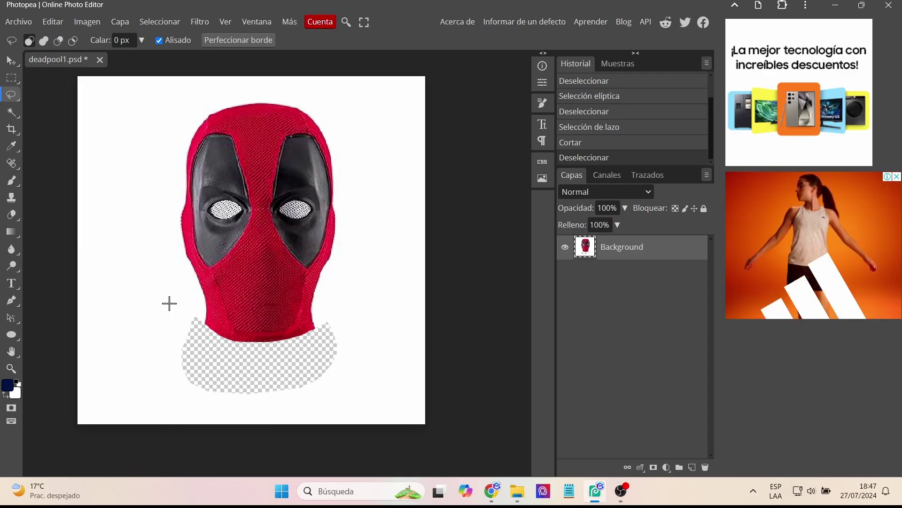
Export the trimmed mask through Save for Web as a JPG named deadpool1
{"action": "left_click", "coordinate": [19, 24]}
{"action": "mouse_move", "coordinate": [42, 191]}
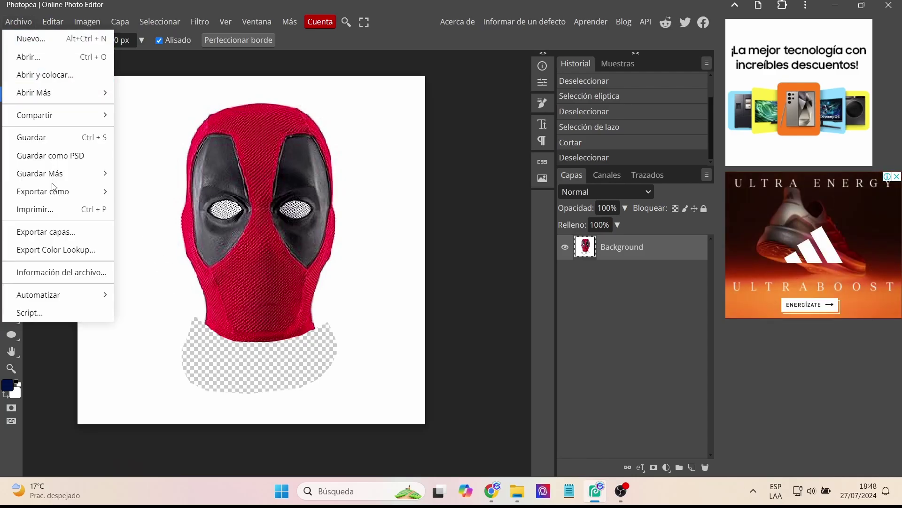
{"action": "left_click", "coordinate": [157, 210]}
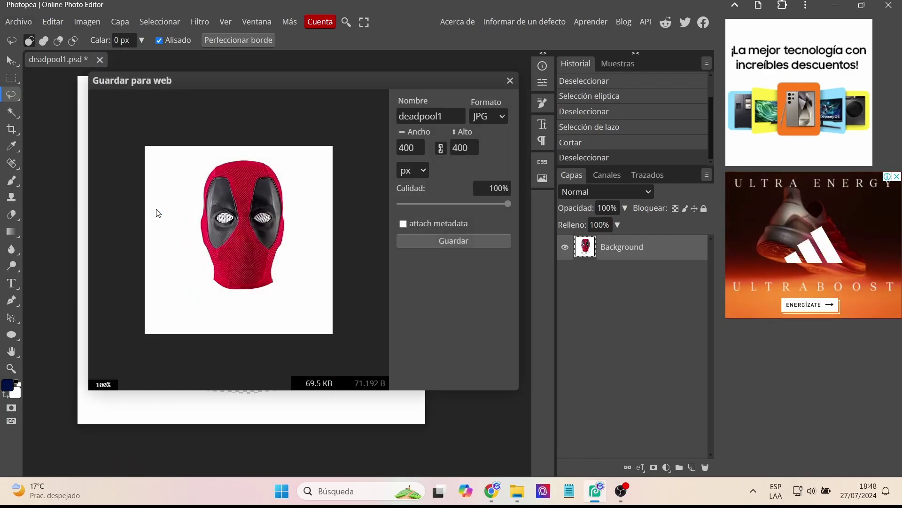
{"action": "left_click", "coordinate": [454, 117]}
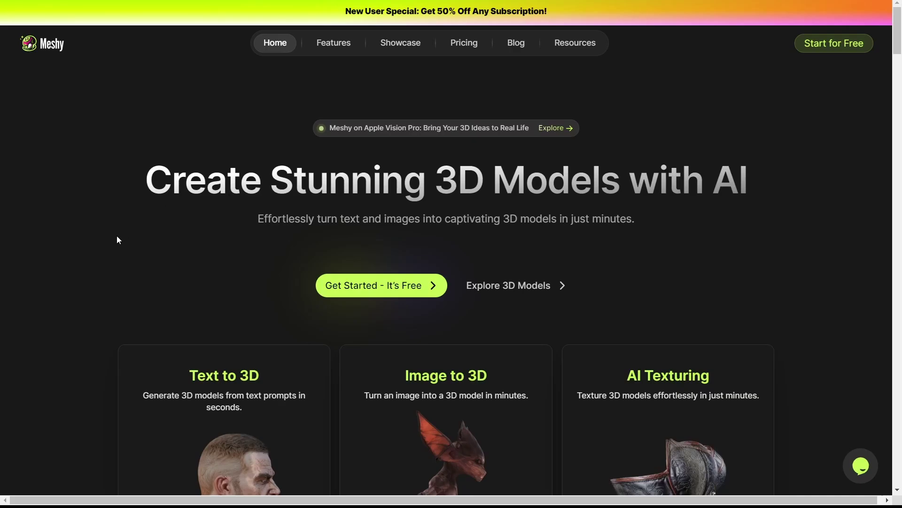
Upload the trimmed mask JPG to Meshy's Image to 3D and generate it as deadpool2
{"action": "scroll", "coordinate": [117, 236], "scroll_direction": "down", "scroll_amount": 3}
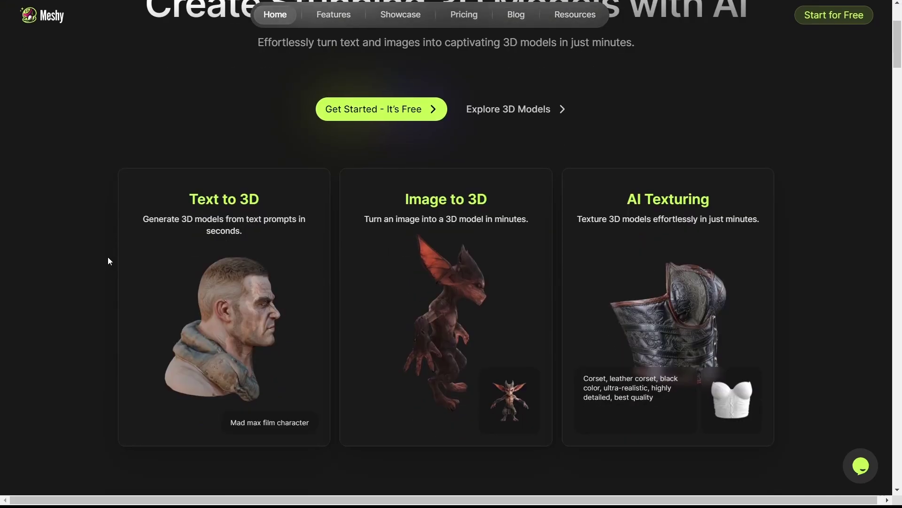
{"action": "scroll", "coordinate": [107, 260], "scroll_direction": "up", "scroll_amount": 3}
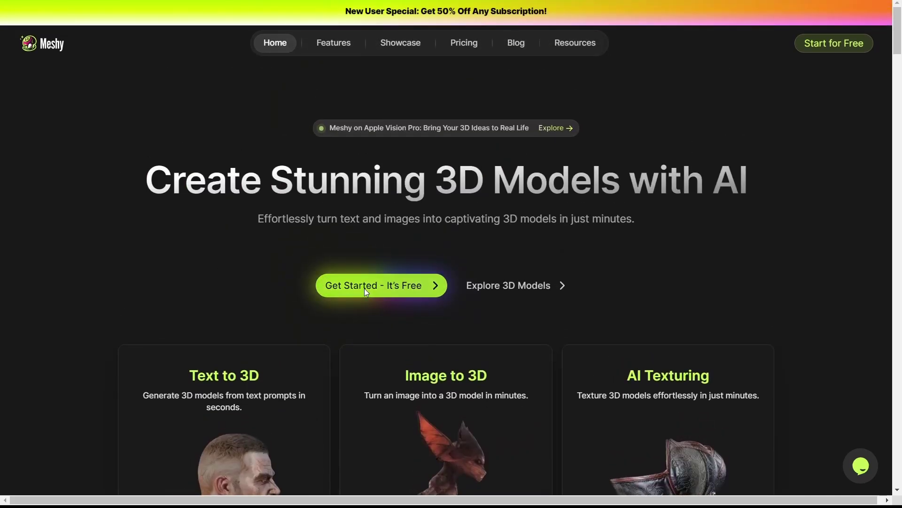
{"action": "left_click", "coordinate": [364, 288]}
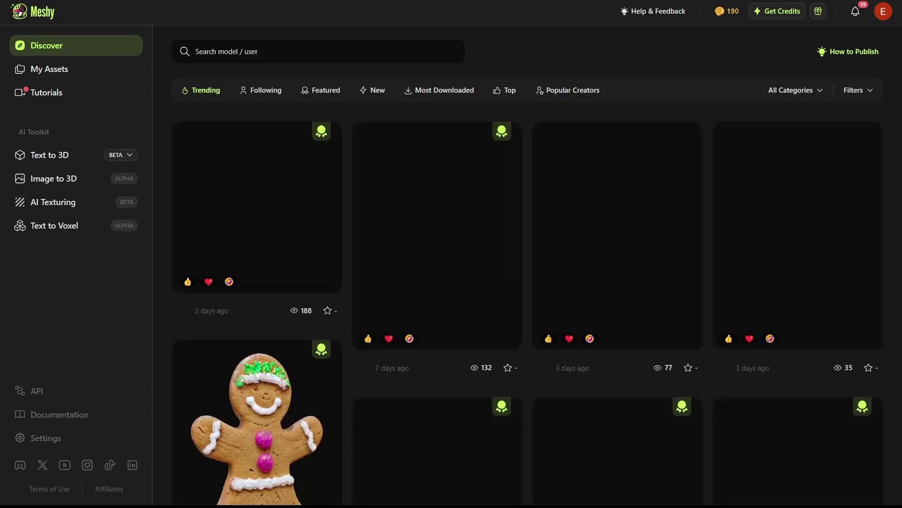
{"action": "left_click", "coordinate": [52, 180]}
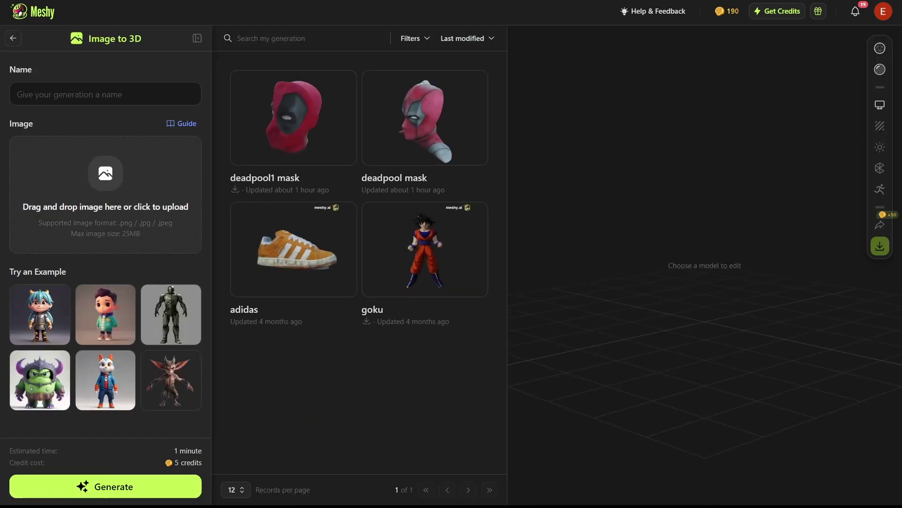
{"action": "left_click_drag", "start_coordinate": [29, 228], "coordinate": [178, 207]}
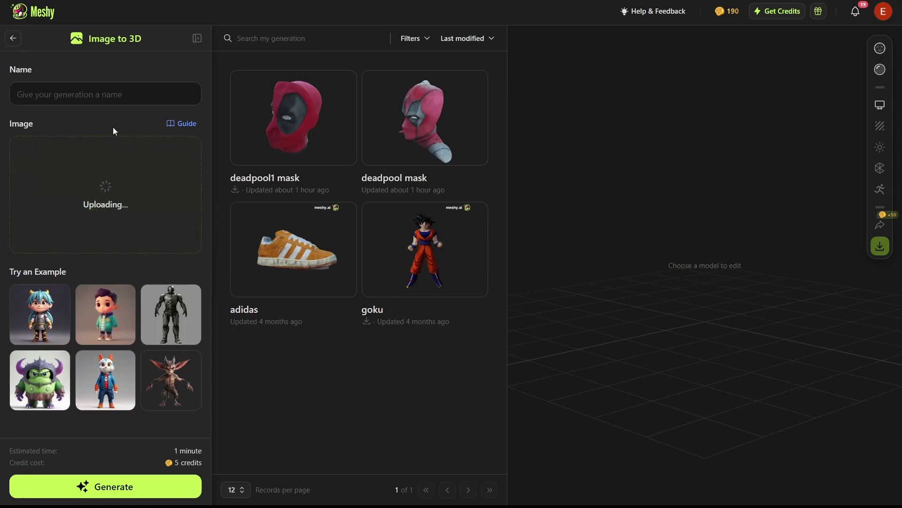
{"action": "type", "text": "deadpool2"}
{"action": "left_click", "coordinate": [105, 96]}
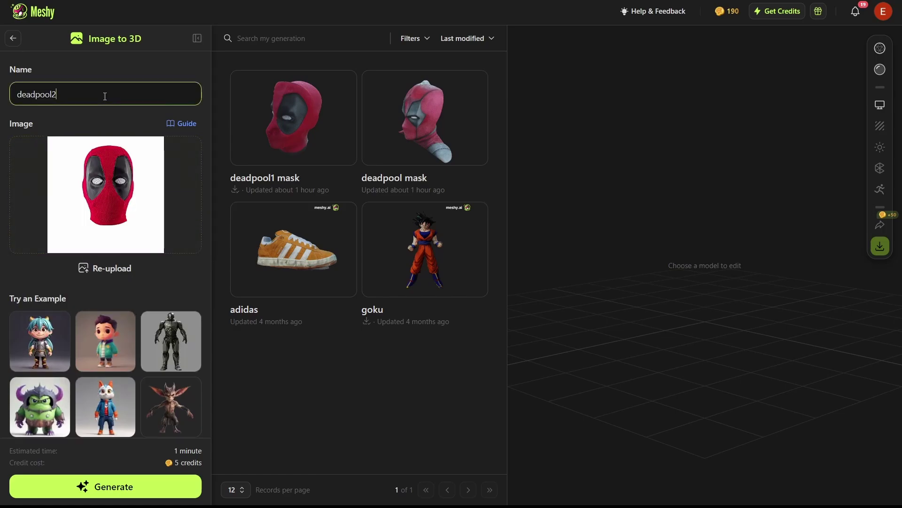
{"action": "double_click", "coordinate": [104, 96]}
{"action": "left_click", "coordinate": [103, 91]}
{"action": "left_click", "coordinate": [113, 490]}
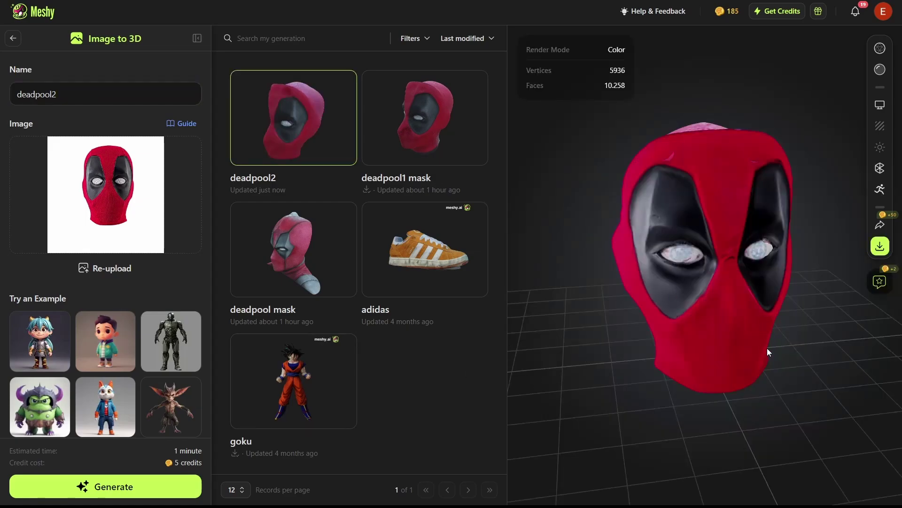
Rotate the generated deadpool2 mask to inspect it, then download it in glb format
{"action": "mouse_move", "coordinate": [767, 348]}
{"action": "left_mouse_down"}
{"action": "mouse_move", "coordinate": [698, 326]}
{"action": "mouse_move", "coordinate": [786, 334]}
{"action": "mouse_move", "coordinate": [715, 277]}
{"action": "mouse_move", "coordinate": [790, 285]}
{"action": "mouse_move", "coordinate": [596, 243]}
{"action": "mouse_move", "coordinate": [543, 182]}
{"action": "mouse_move", "coordinate": [758, 278]}
{"action": "mouse_move", "coordinate": [720, 225]}
{"action": "mouse_move", "coordinate": [682, 236]}
{"action": "mouse_move", "coordinate": [691, 277]}
{"action": "left_mouse_up"}
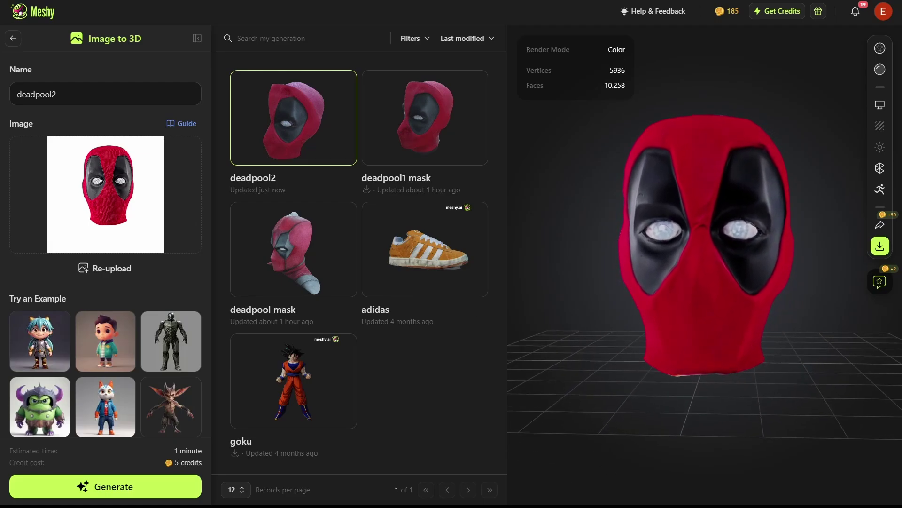
{"action": "left_click", "coordinate": [881, 248]}
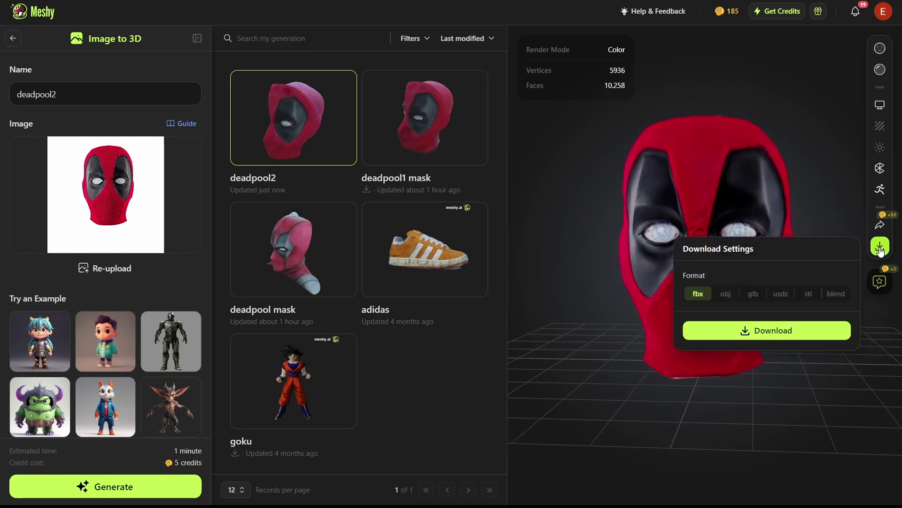
{"action": "left_click", "coordinate": [753, 293]}
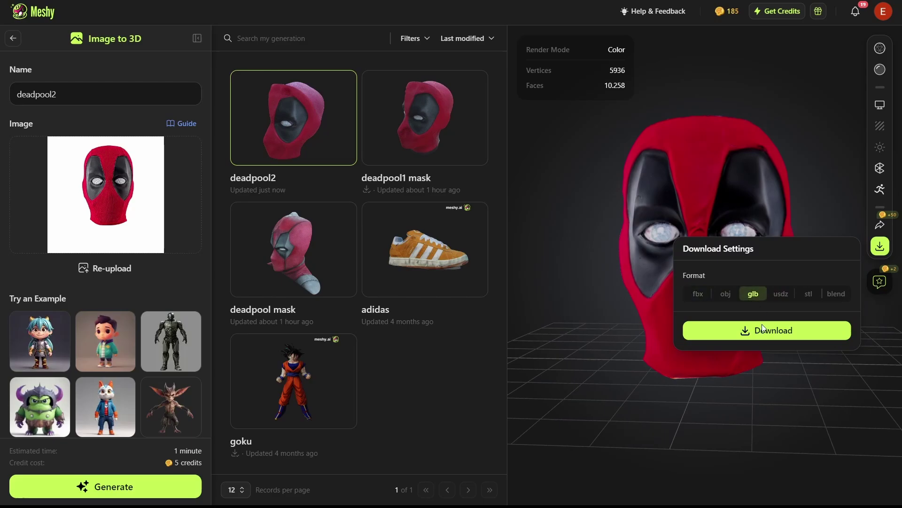
{"action": "left_click", "coordinate": [762, 335]}
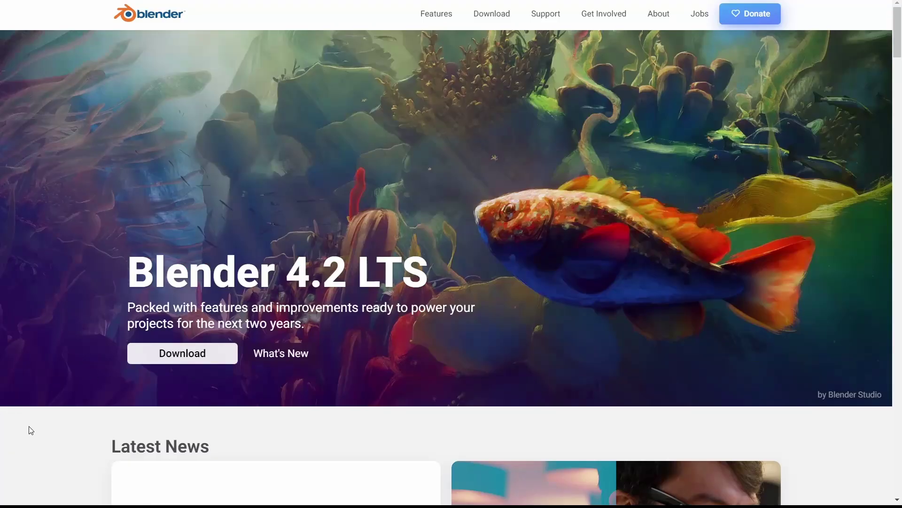
Scroll blender.org and open the Blender 4.2 LTS download page
{"action": "scroll", "coordinate": [31, 430], "scroll_direction": "down", "scroll_amount": 2}
{"action": "scroll", "coordinate": [30, 430], "scroll_direction": "down", "scroll_amount": 2}
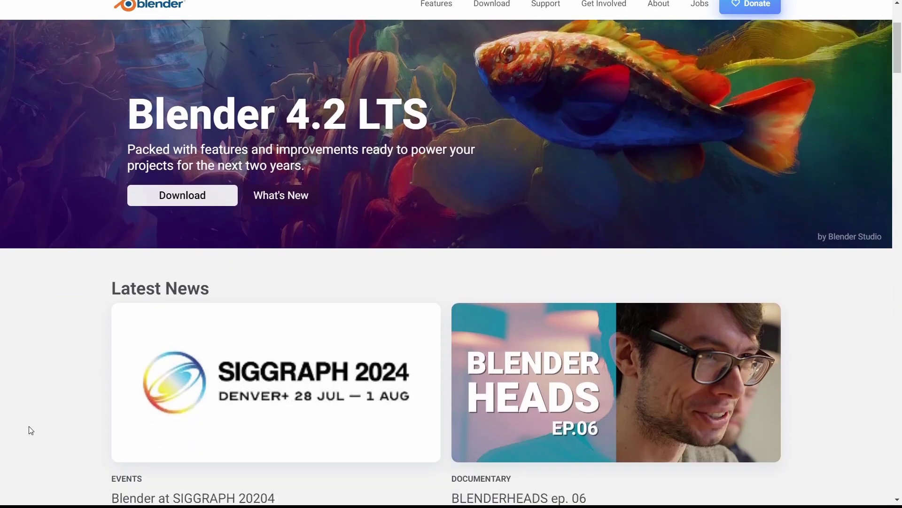
{"action": "scroll", "coordinate": [30, 430], "scroll_direction": "down", "scroll_amount": 1}
{"action": "scroll", "coordinate": [29, 429], "scroll_direction": "down", "scroll_amount": 5}
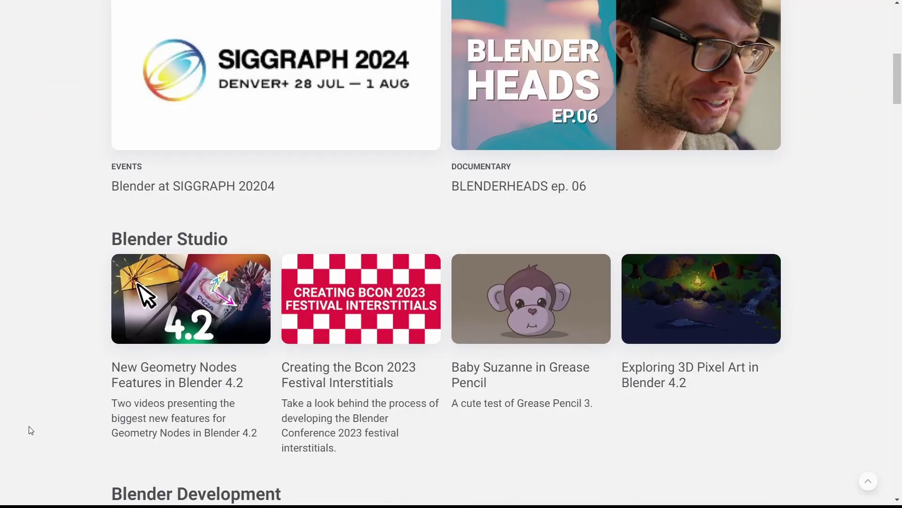
{"action": "scroll", "coordinate": [65, 389], "scroll_direction": "up", "scroll_amount": 10}
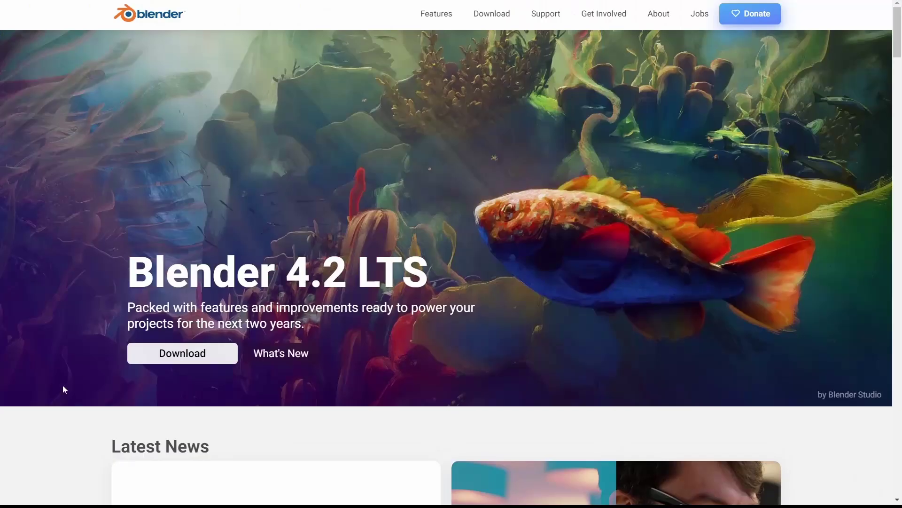
{"action": "left_click", "coordinate": [192, 359]}
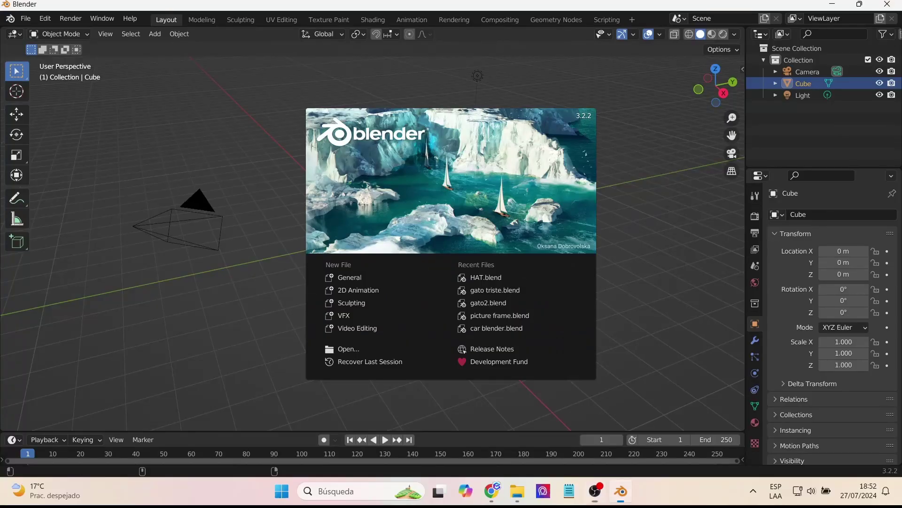
Delete the default cube and import deadpool2_0727235128.glb as a glTF 2.0 model
{"action": "left_click", "coordinate": [280, 163]}
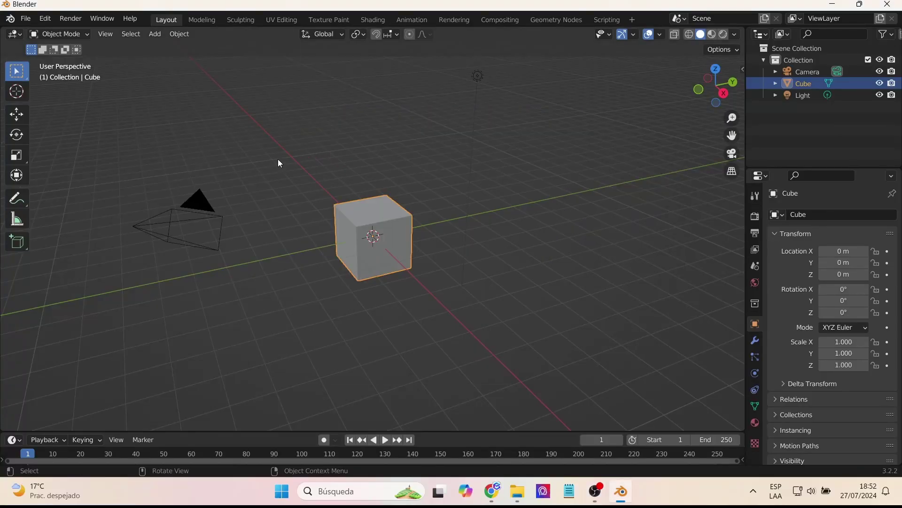
{"action": "key", "text": "Delete"}
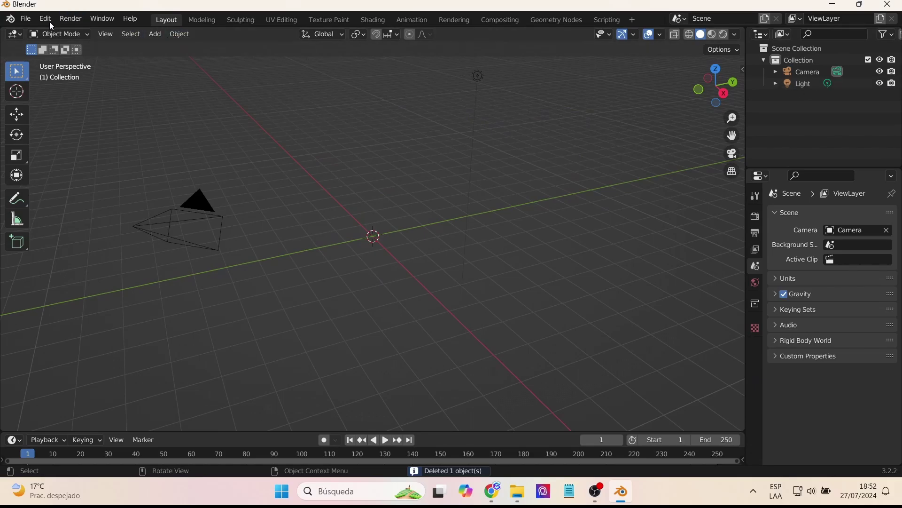
{"action": "left_click", "coordinate": [26, 19]}
{"action": "mouse_move", "coordinate": [70, 176]}
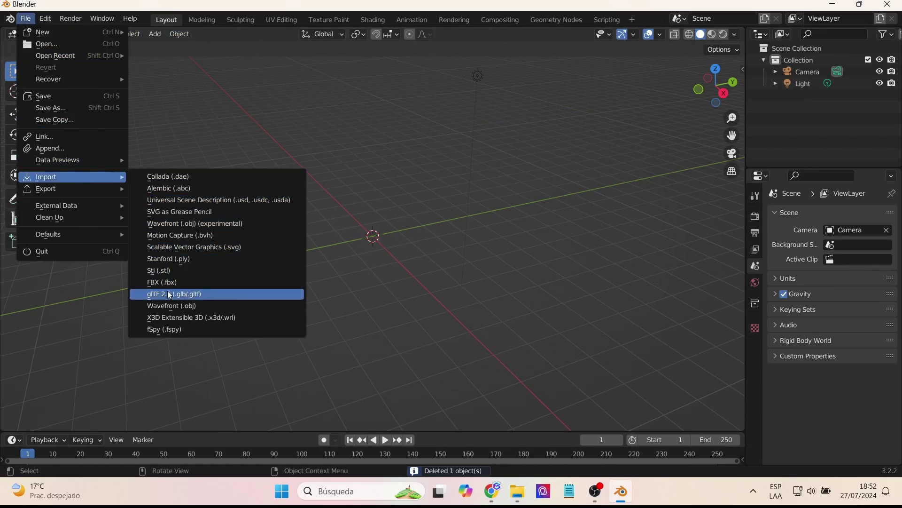
{"action": "left_click", "coordinate": [188, 294]}
{"action": "left_click", "coordinate": [357, 128]}
{"action": "left_click", "coordinate": [617, 402]}
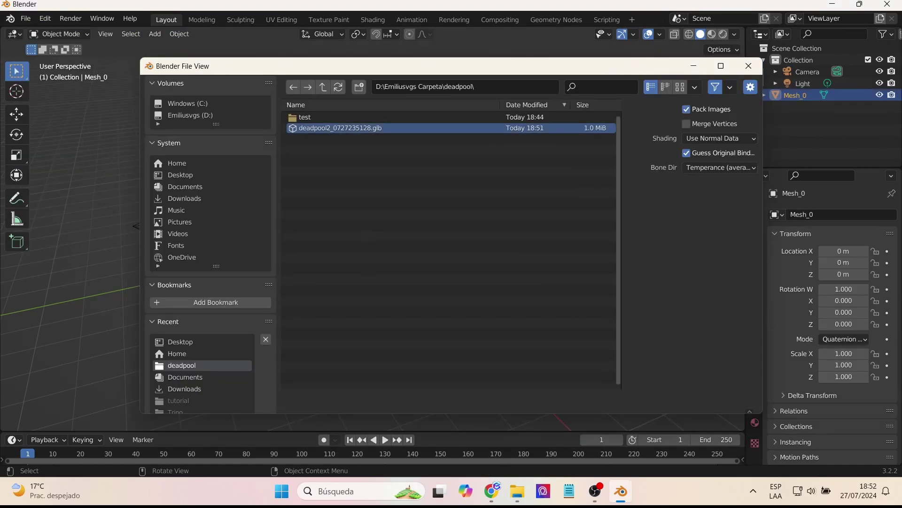
Show the imported mask in Material Preview and check it from front and right views
{"action": "scroll", "coordinate": [384, 254], "scroll_direction": "up", "scroll_amount": 5}
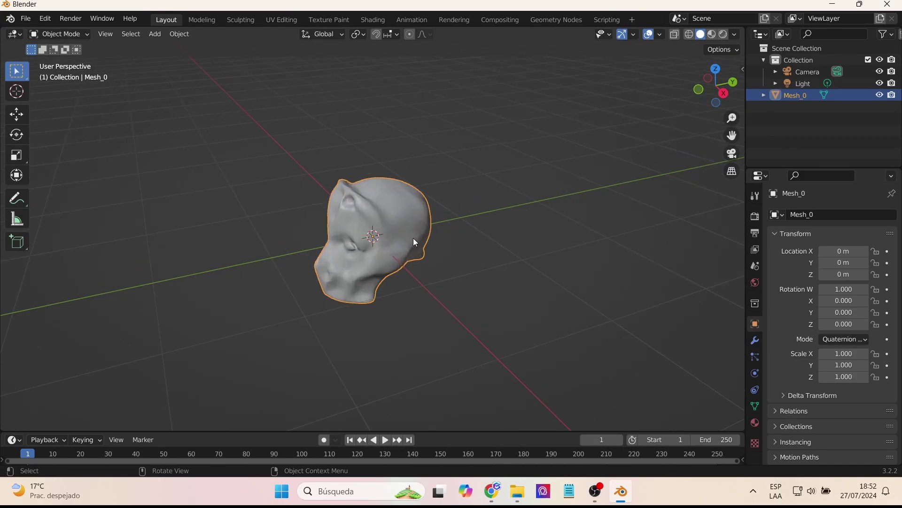
{"action": "left_click", "coordinate": [712, 36]}
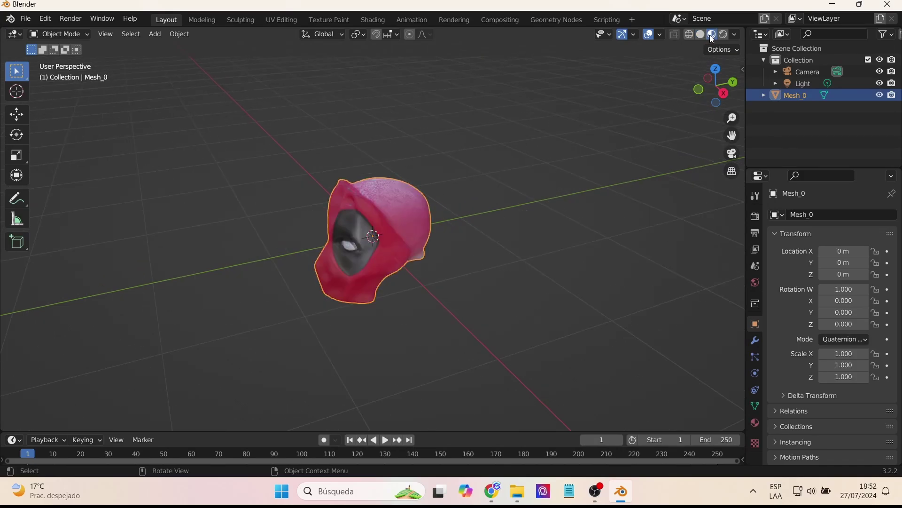
{"action": "scroll", "coordinate": [501, 295], "scroll_direction": "up", "scroll_amount": 2}
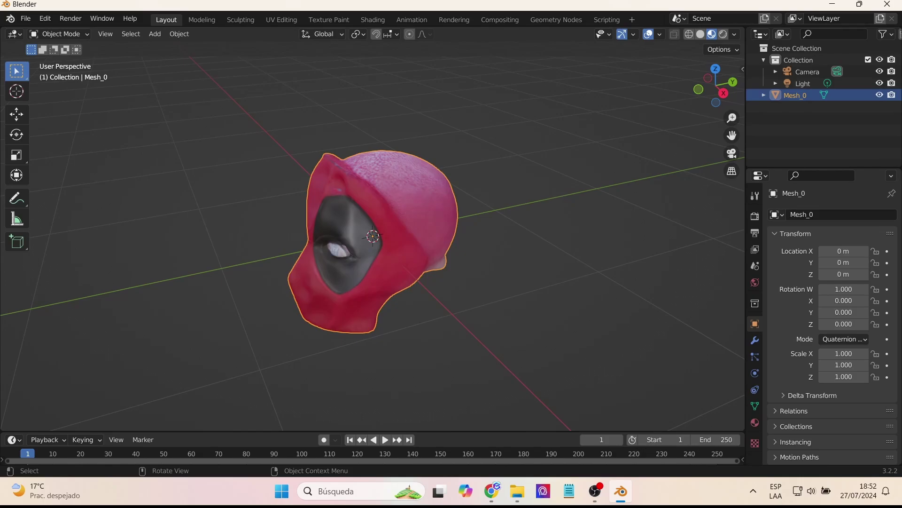
{"action": "key", "text": "alt+Tab"}
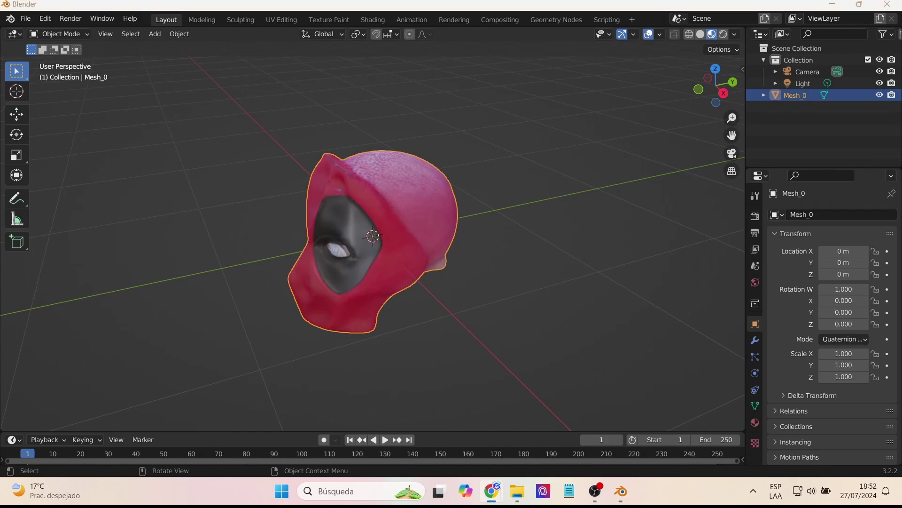
{"action": "left_click", "coordinate": [164, 185]}
{"action": "key", "text": "KP_1"}
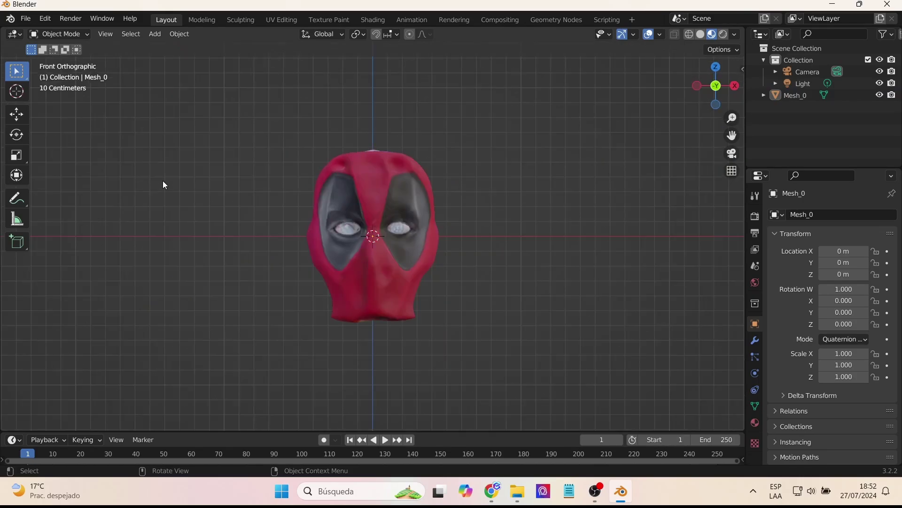
{"action": "key", "text": "KP_3"}
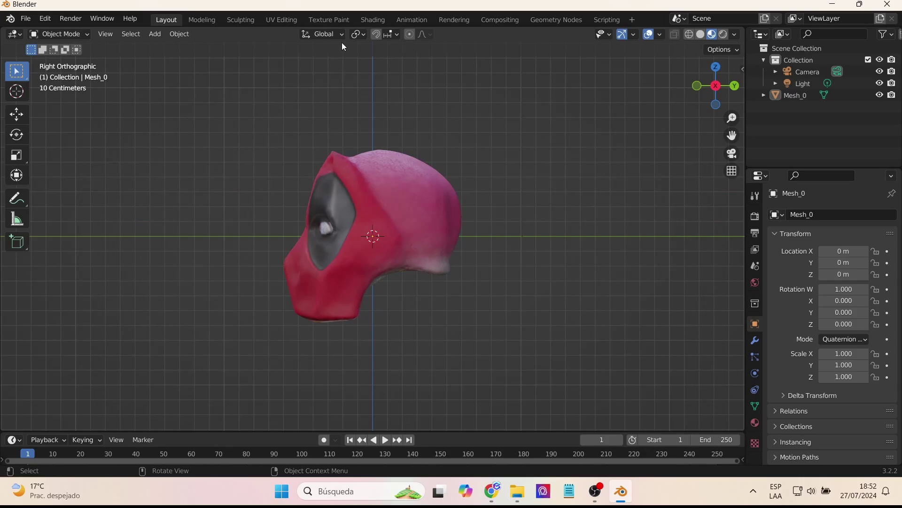
In the Texture Paint workspace, show texture colours and frame the head from the right
{"action": "left_click", "coordinate": [338, 20]}
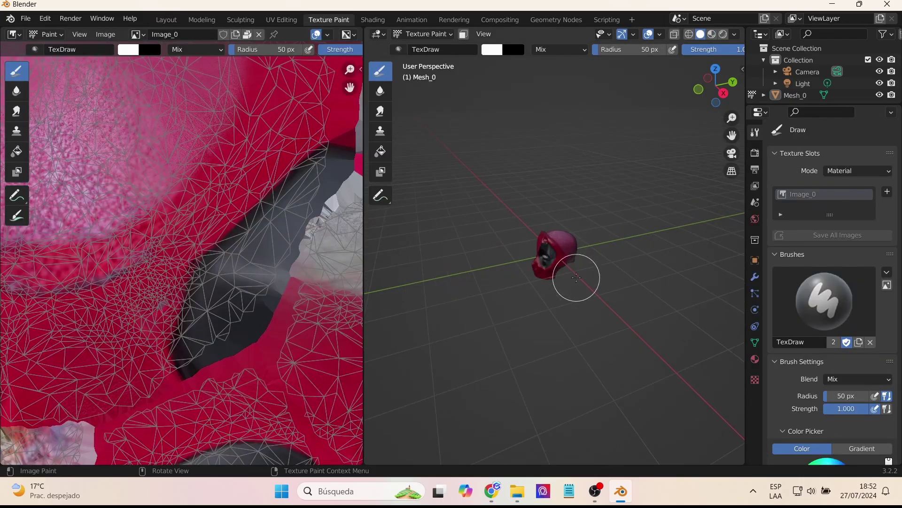
{"action": "middle_click_drag", "start_coordinate": [630, 290], "coordinate": [631, 282]}
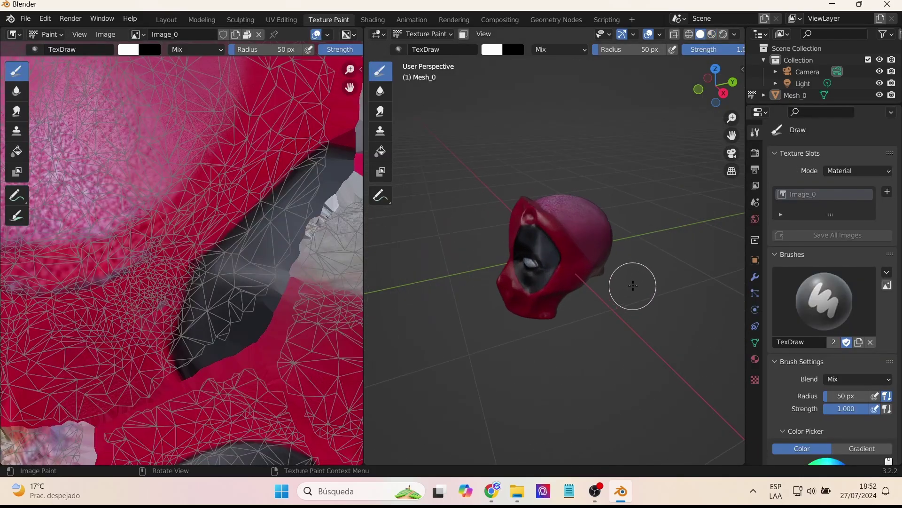
{"action": "left_click", "coordinate": [713, 35]}
{"action": "key", "text": "KP_3"}
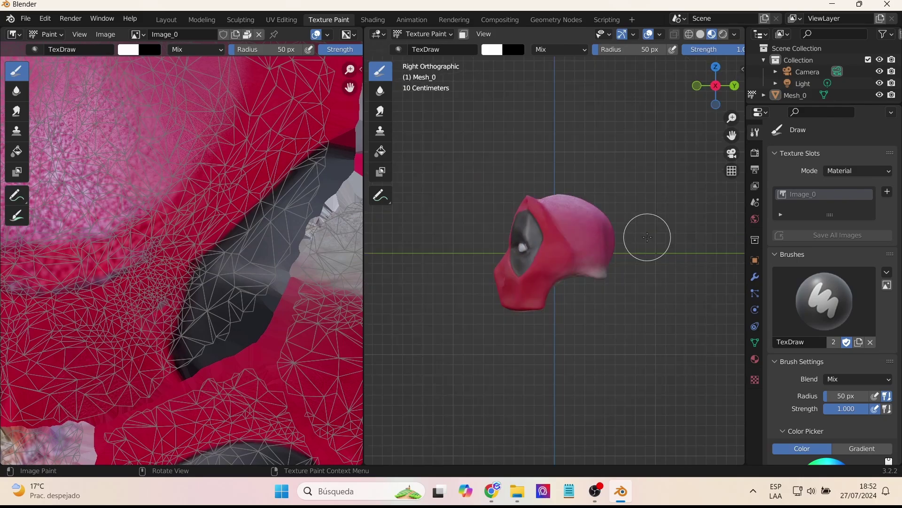
{"action": "key", "text": "KP_Decimal"}
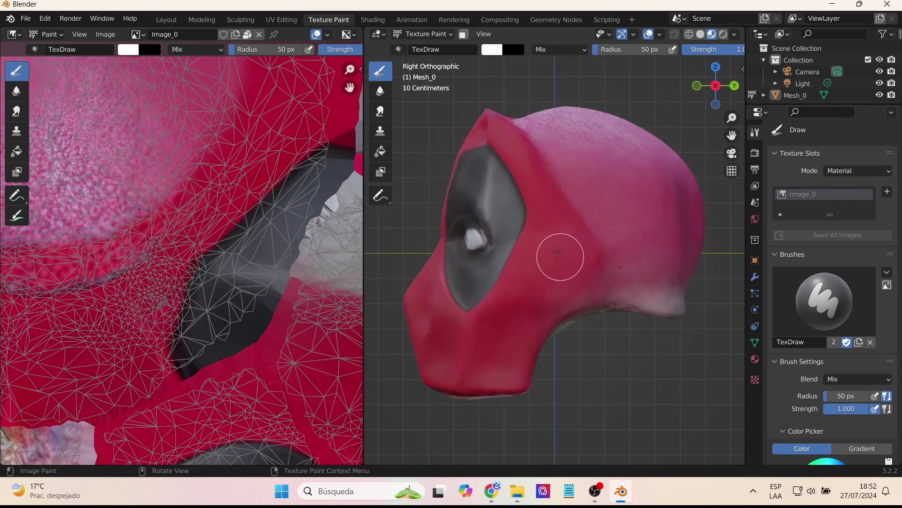
Select the Clone brush and paint red over the pale patch down to the jaw
{"action": "left_click", "coordinate": [380, 130]}
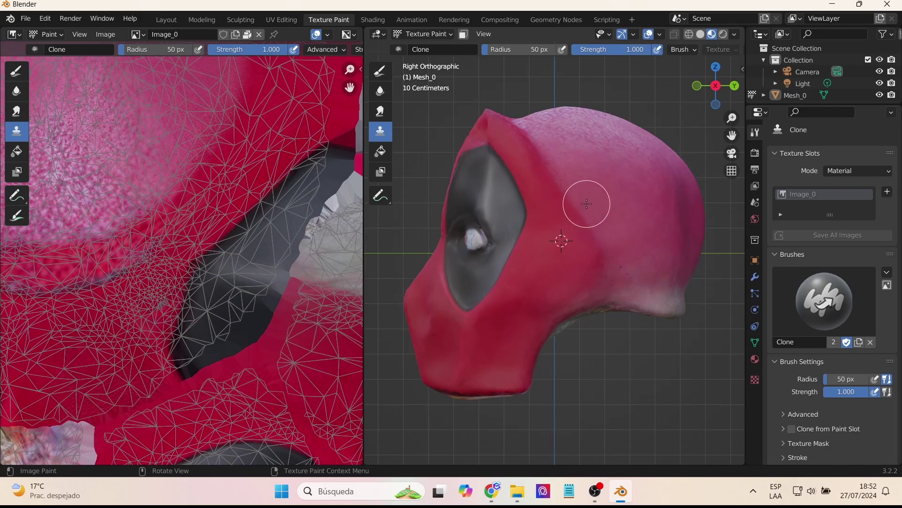
{"action": "mouse_move", "coordinate": [629, 194]}
{"action": "left_mouse_down"}
{"action": "mouse_move", "coordinate": [585, 189]}
{"action": "mouse_move", "coordinate": [596, 216]}
{"action": "left_mouse_up"}
{"action": "mouse_move", "coordinate": [568, 159]}
{"action": "left_mouse_down"}
{"action": "mouse_move", "coordinate": [559, 146]}
{"action": "mouse_move", "coordinate": [570, 181]}
{"action": "mouse_move", "coordinate": [617, 246]}
{"action": "mouse_move", "coordinate": [632, 292]}
{"action": "mouse_move", "coordinate": [685, 302]}
{"action": "mouse_move", "coordinate": [586, 298]}
{"action": "mouse_move", "coordinate": [610, 252]}
{"action": "left_mouse_up"}
{"action": "mouse_move", "coordinate": [629, 188]}
{"action": "left_mouse_down"}
{"action": "mouse_move", "coordinate": [614, 202]}
{"action": "mouse_move", "coordinate": [655, 268]}
{"action": "mouse_move", "coordinate": [634, 252]}
{"action": "mouse_move", "coordinate": [631, 301]}
{"action": "mouse_move", "coordinate": [528, 117]}
{"action": "mouse_move", "coordinate": [691, 245]}
{"action": "mouse_move", "coordinate": [656, 171]}
{"action": "mouse_move", "coordinate": [559, 322]}
{"action": "mouse_move", "coordinate": [629, 161]}
{"action": "mouse_move", "coordinate": [535, 111]}
{"action": "mouse_move", "coordinate": [612, 123]}
{"action": "mouse_move", "coordinate": [557, 151]}
{"action": "mouse_move", "coordinate": [645, 237]}
{"action": "left_mouse_up"}
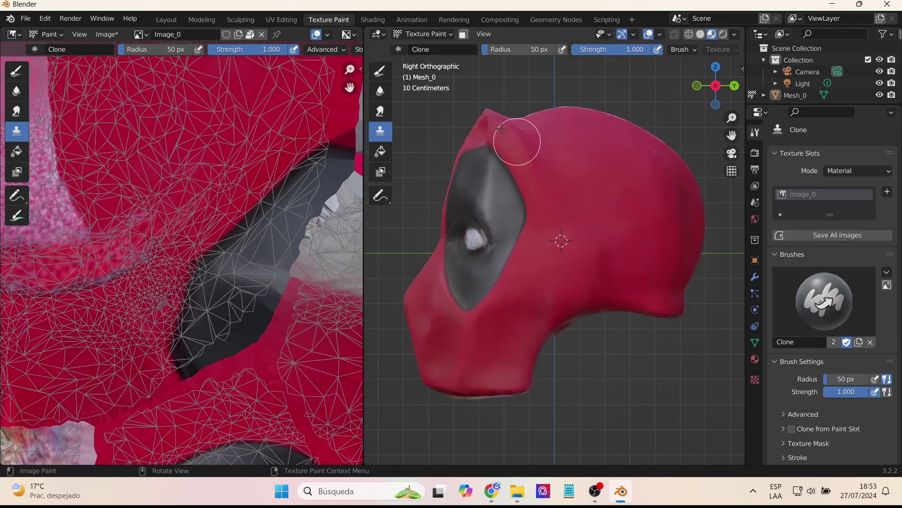
Turn the head to the other side and clone red over the cheek and chin
{"action": "left_click", "coordinate": [169, 20]}
{"action": "middle_click_drag", "start_coordinate": [447, 225], "coordinate": [520, 248]}
{"action": "key", "text": "KP_5"}
{"action": "key", "text": "KP_9"}
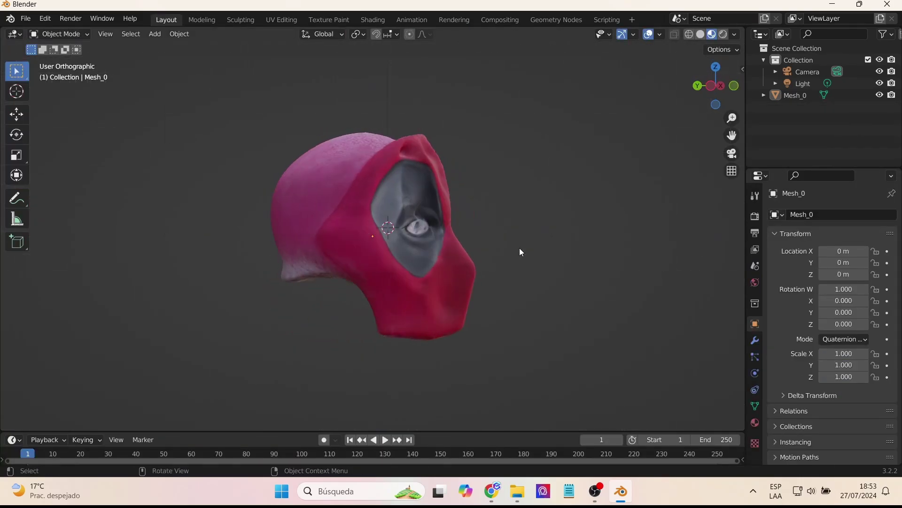
{"action": "left_click", "coordinate": [329, 20]}
{"action": "middle_click_drag", "start_coordinate": [643, 103], "coordinate": [633, 101]}
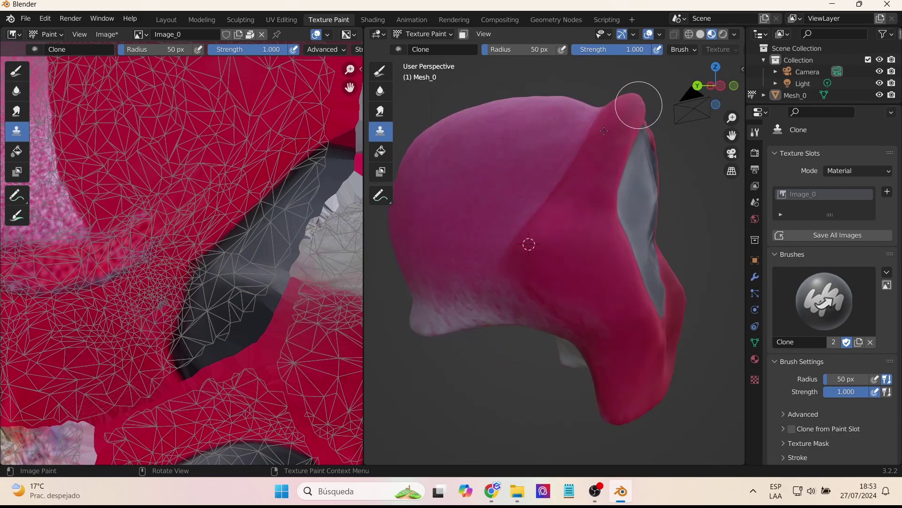
{"action": "mouse_move", "coordinate": [419, 306]}
{"action": "left_mouse_down"}
{"action": "mouse_move", "coordinate": [490, 255]}
{"action": "mouse_move", "coordinate": [451, 256]}
{"action": "mouse_move", "coordinate": [517, 201]}
{"action": "mouse_move", "coordinate": [508, 101]}
{"action": "mouse_move", "coordinate": [518, 185]}
{"action": "mouse_move", "coordinate": [500, 198]}
{"action": "mouse_move", "coordinate": [504, 131]}
{"action": "mouse_move", "coordinate": [452, 212]}
{"action": "mouse_move", "coordinate": [580, 100]}
{"action": "mouse_move", "coordinate": [564, 323]}
{"action": "mouse_move", "coordinate": [447, 151]}
{"action": "mouse_move", "coordinate": [502, 108]}
{"action": "left_mouse_up"}
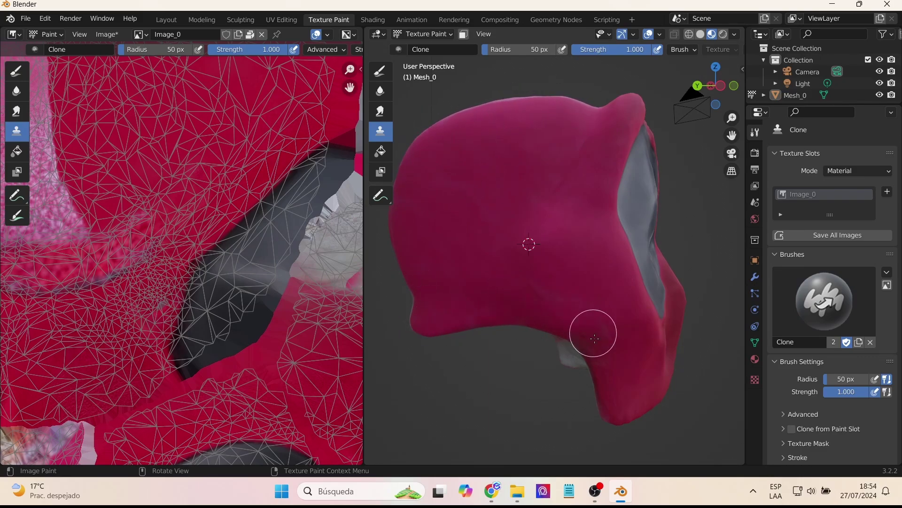
From the top view, clone red over the remaining pale patch on the head
{"action": "key", "text": "KP_7"}
{"action": "mouse_move", "coordinate": [493, 278]}
{"action": "left_mouse_down"}
{"action": "mouse_move", "coordinate": [543, 272]}
{"action": "mouse_move", "coordinate": [535, 319]}
{"action": "left_mouse_up"}
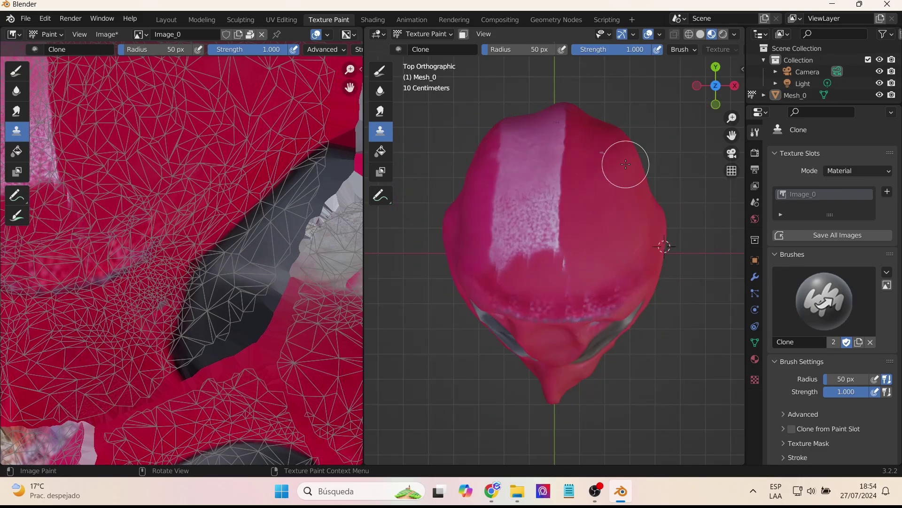
{"action": "mouse_move", "coordinate": [626, 164]}
{"action": "left_mouse_down"}
{"action": "mouse_move", "coordinate": [518, 127]}
{"action": "mouse_move", "coordinate": [615, 202]}
{"action": "left_mouse_up"}
{"action": "left_click", "coordinate": [631, 256], "text": "ctrl"}
{"action": "mouse_move", "coordinate": [507, 137]}
{"action": "left_mouse_down"}
{"action": "mouse_move", "coordinate": [527, 158]}
{"action": "mouse_move", "coordinate": [500, 191]}
{"action": "mouse_move", "coordinate": [494, 217]}
{"action": "mouse_move", "coordinate": [561, 267]}
{"action": "left_mouse_up"}
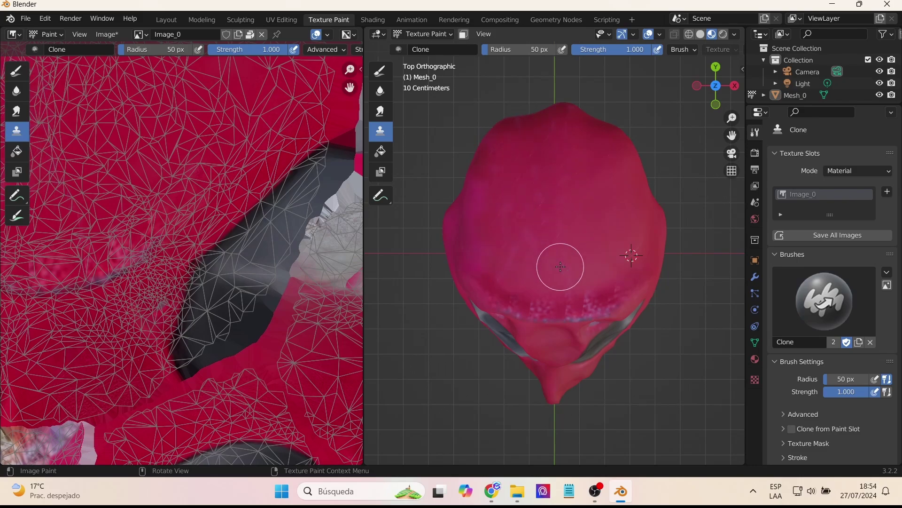
{"action": "middle_click_drag", "start_coordinate": [558, 202], "coordinate": [559, 201]}
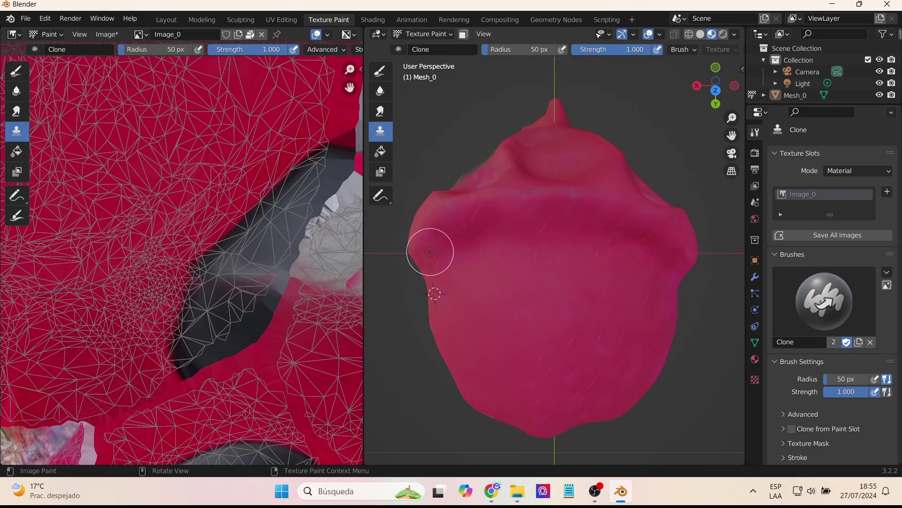
{"action": "key", "text": "KP_1"}
{"action": "scroll", "coordinate": [604, 249], "scroll_direction": "down", "scroll_amount": 4}
Save deadpool.blend and export the mask as glTF binary deadpool3.glb
{"action": "key", "text": "ctrl+s"}
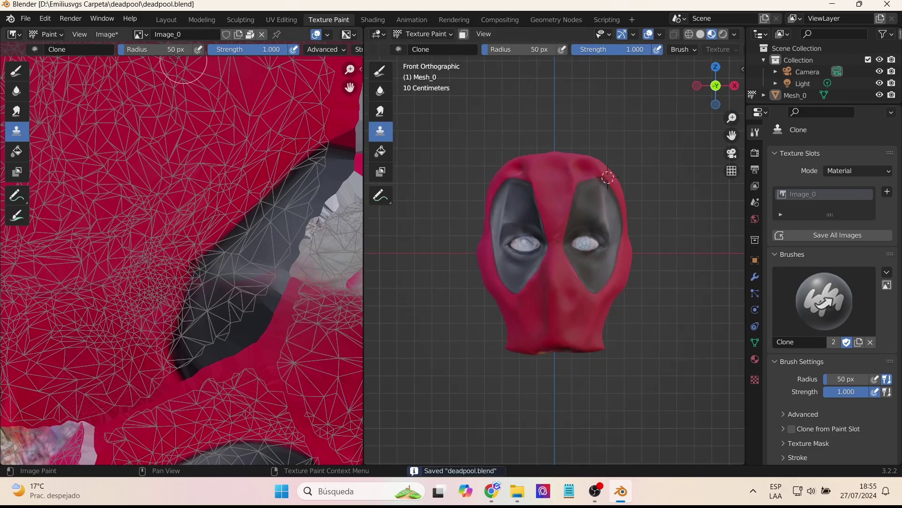
{"action": "left_click", "coordinate": [32, 21]}
{"action": "mouse_move", "coordinate": [46, 188]}
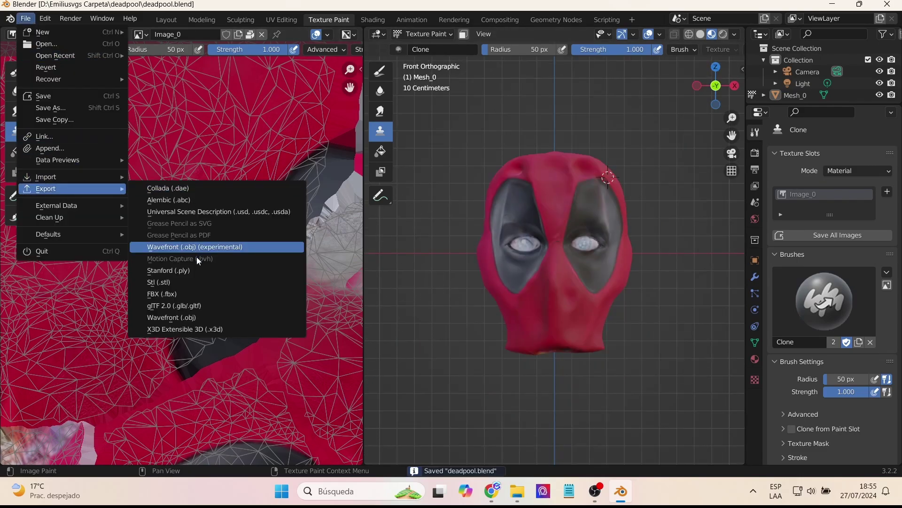
{"action": "left_click", "coordinate": [191, 309]}
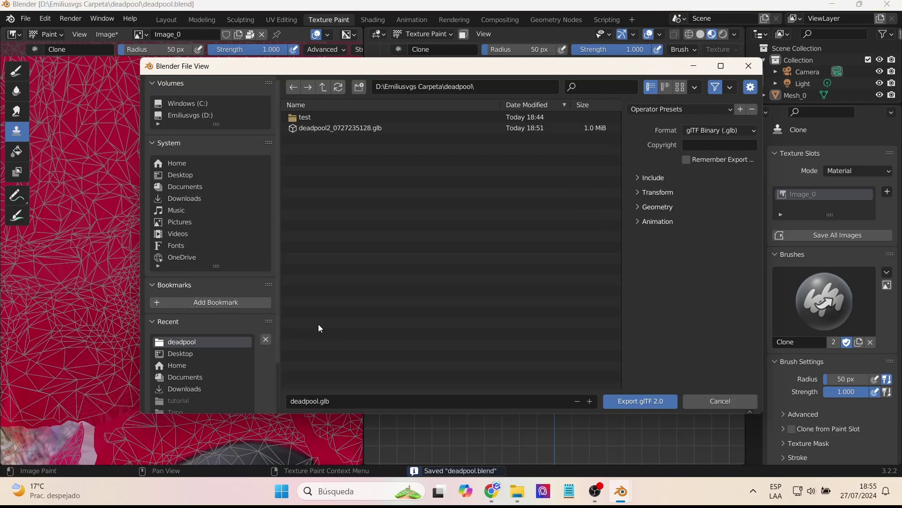
{"action": "left_click", "coordinate": [342, 402]}
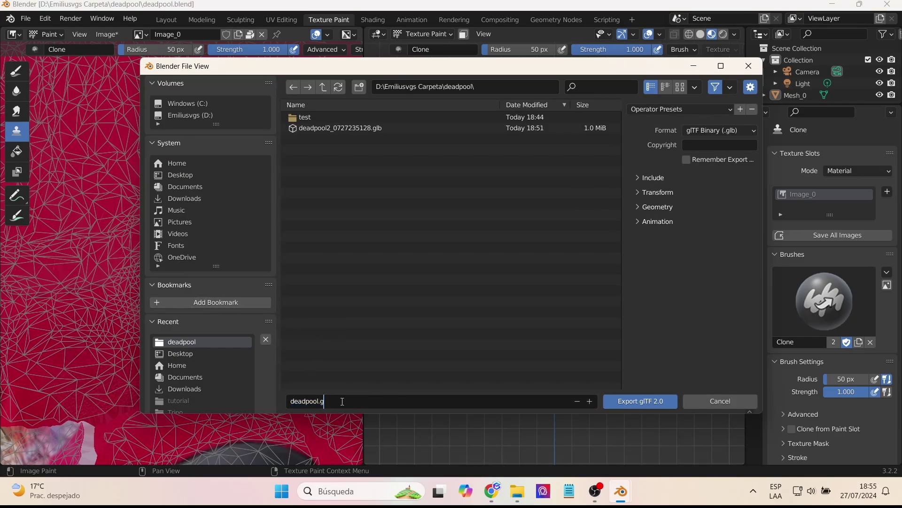
{"action": "type", "text": "3"}
{"action": "key", "text": "Return"}
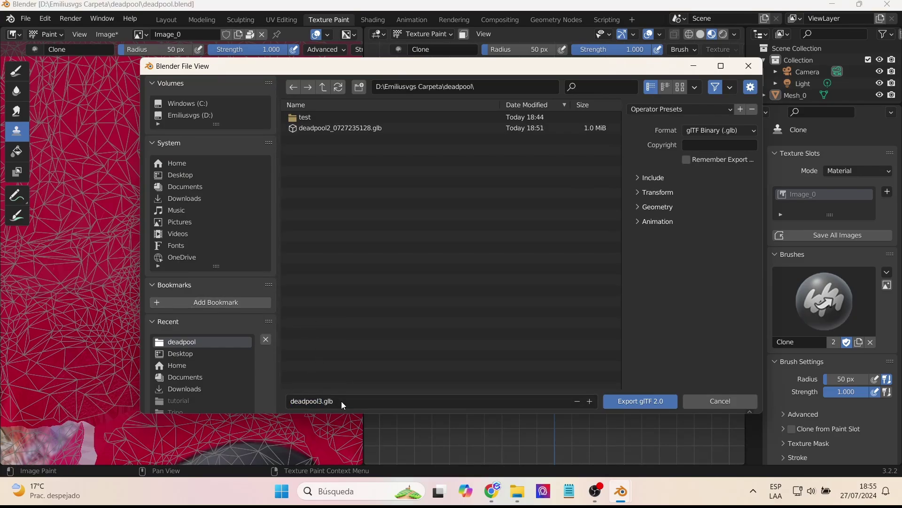
{"action": "key", "text": "Return"}
{"action": "key", "text": "ctrl+s"}
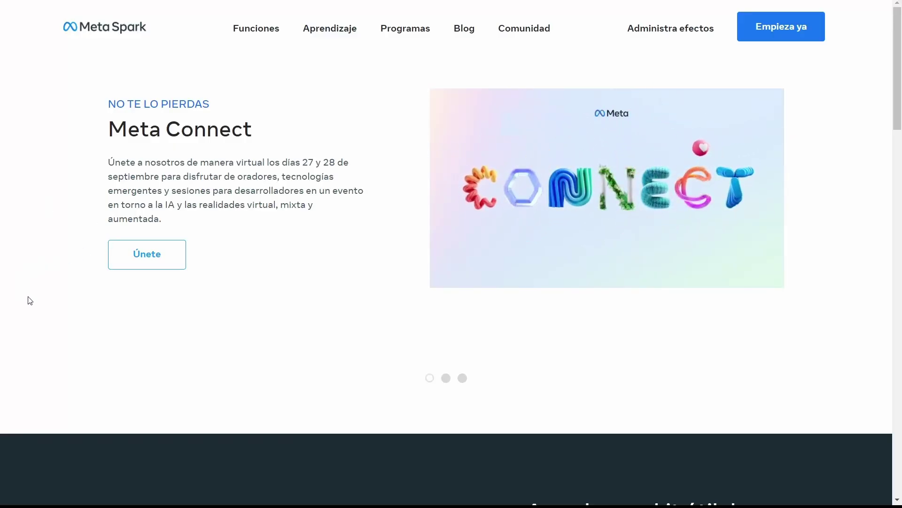
From the Meta Spark Downloads page, download Meta Spark Studio for Windows
{"action": "scroll", "coordinate": [29, 300], "scroll_direction": "down", "scroll_amount": 3}
{"action": "scroll", "coordinate": [29, 300], "scroll_direction": "down", "scroll_amount": 2}
{"action": "scroll", "coordinate": [29, 299], "scroll_direction": "down", "scroll_amount": 2}
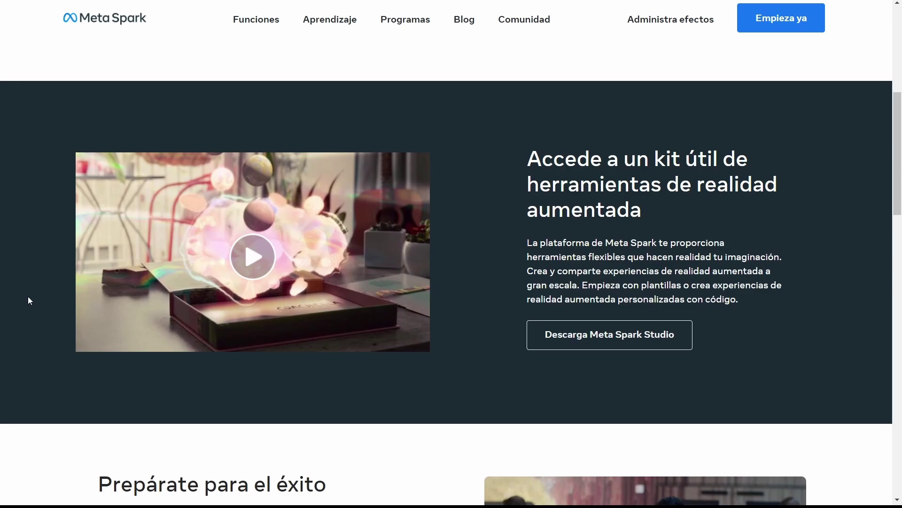
{"action": "left_click", "coordinate": [624, 339]}
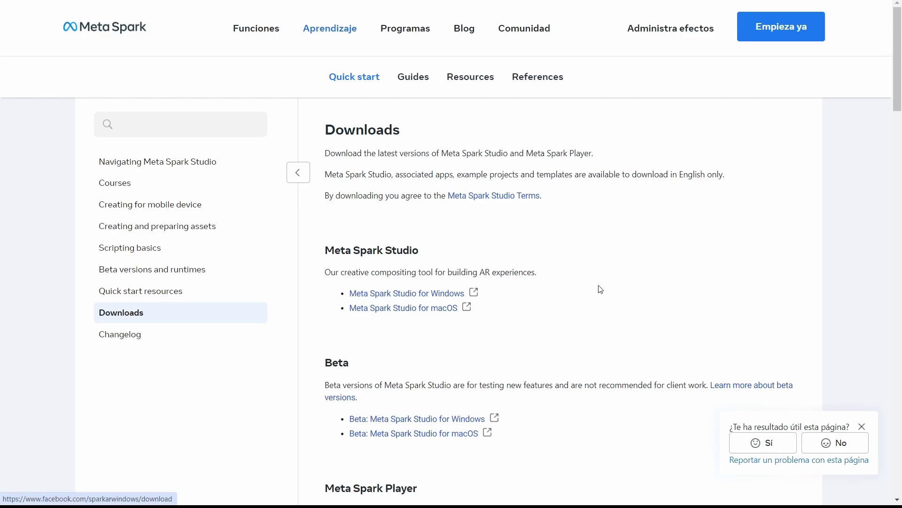
{"action": "left_click", "coordinate": [423, 294]}
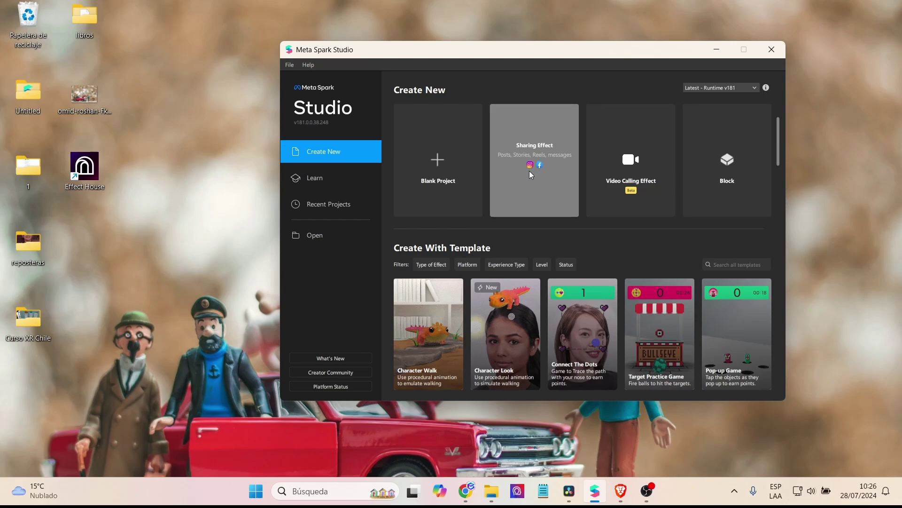
Start a new Sharing Effect project with a face tracker, then open the asset import browser
{"action": "left_click", "coordinate": [529, 174]}
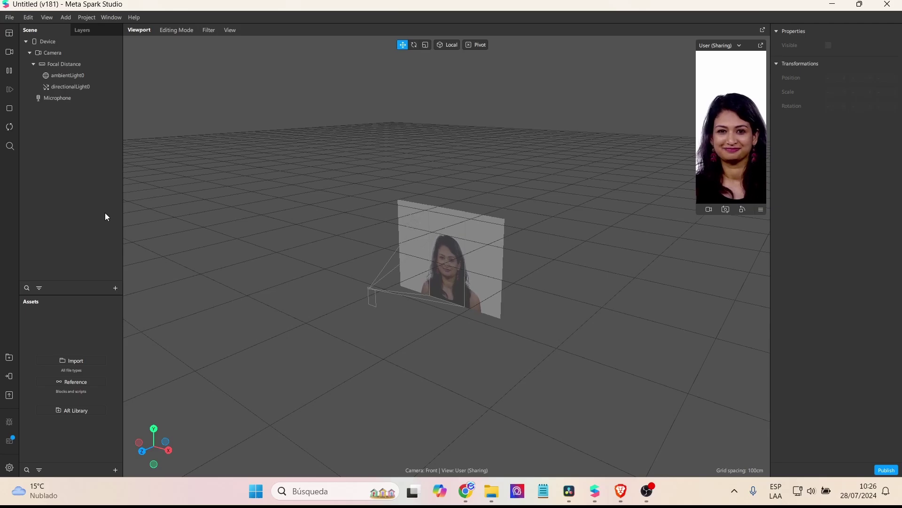
{"action": "left_click", "coordinate": [116, 288]}
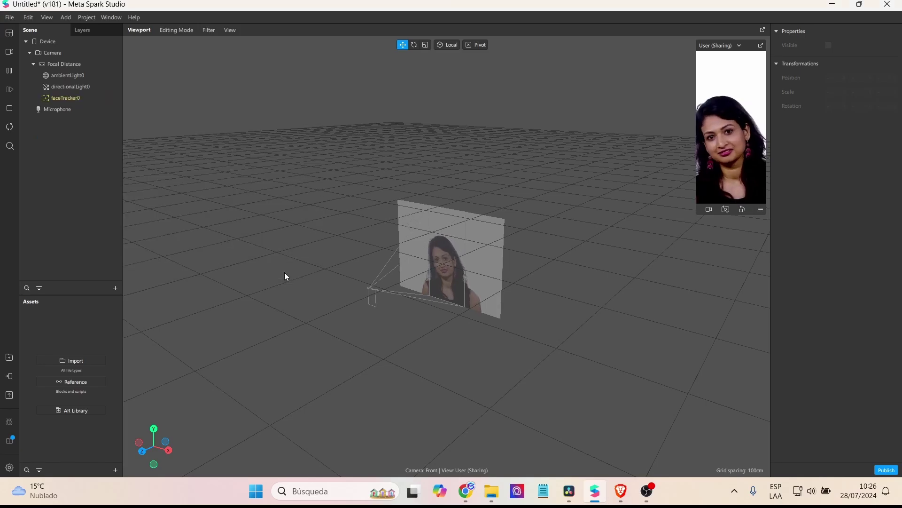
{"action": "left_click", "coordinate": [283, 273]}
{"action": "left_click", "coordinate": [116, 212]}
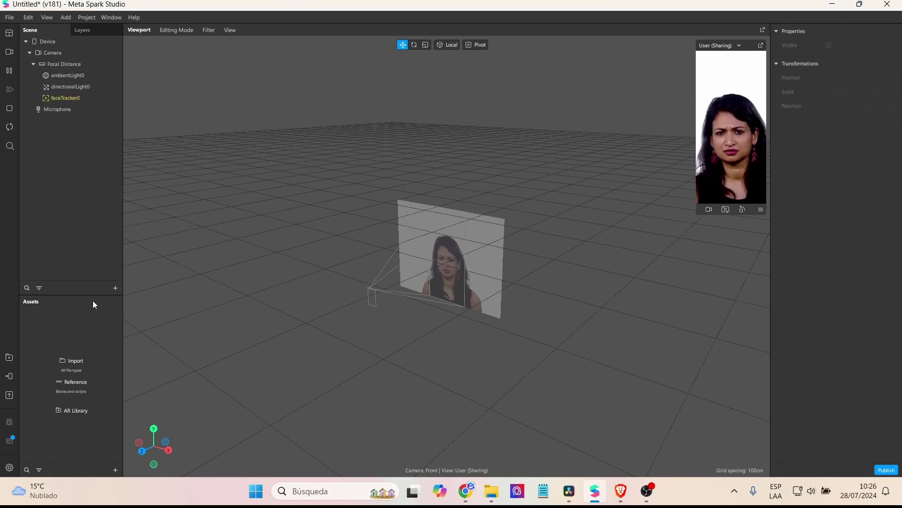
{"action": "left_click", "coordinate": [83, 357]}
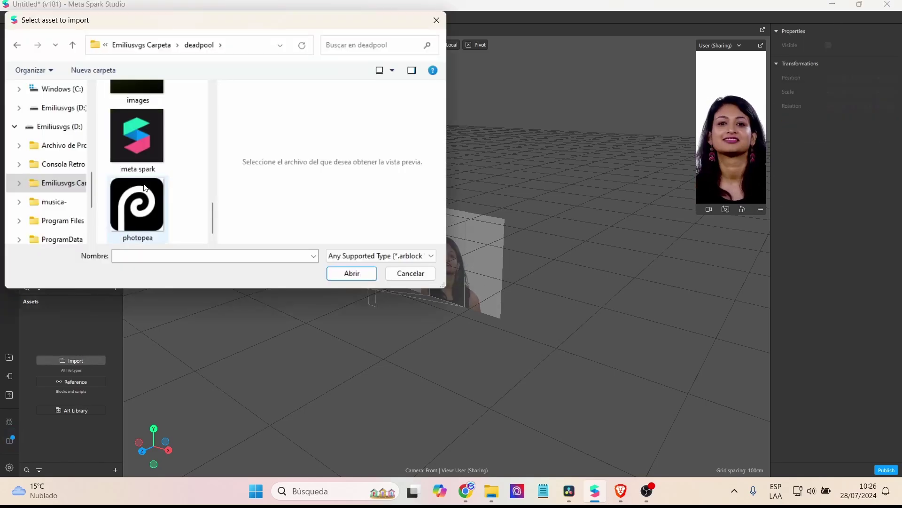
Import the deadpool3 model and place it under faceTracker0 in the Scene panel
{"action": "scroll", "coordinate": [145, 188], "scroll_direction": "up", "scroll_amount": 2}
{"action": "left_click", "coordinate": [137, 113]}
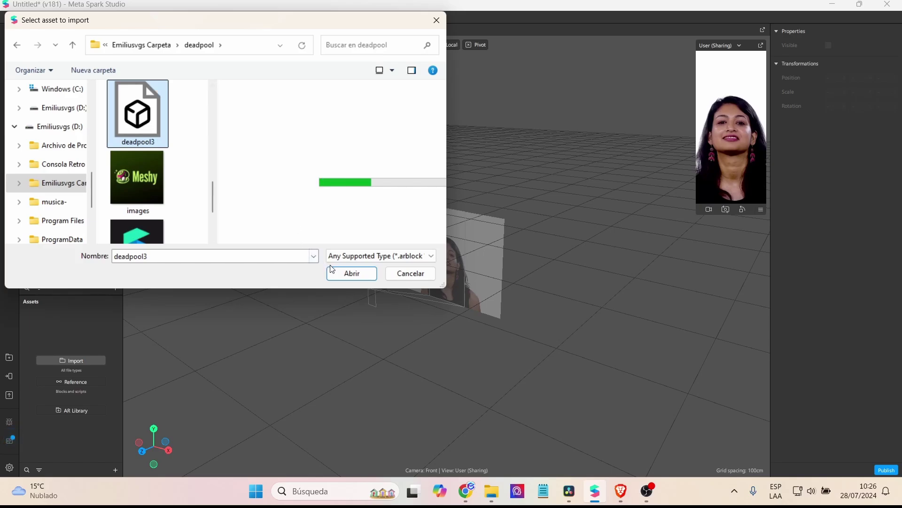
{"action": "left_click", "coordinate": [347, 273]}
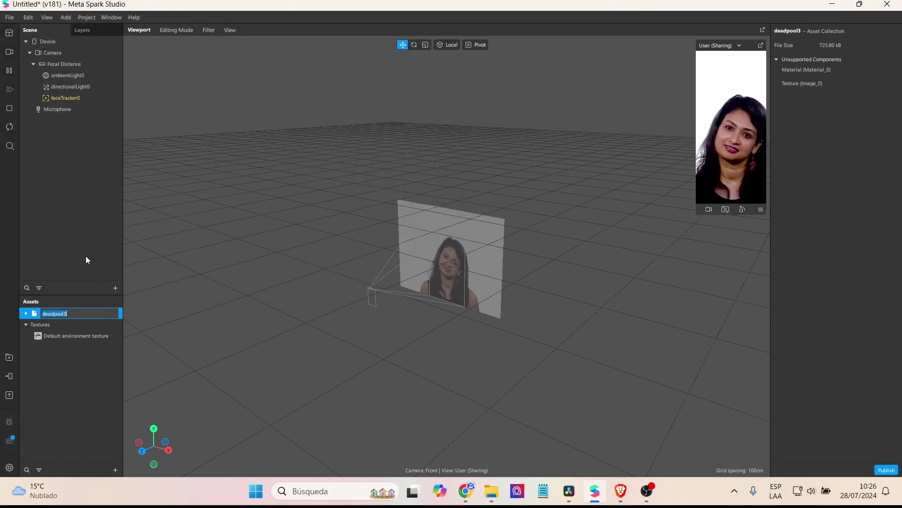
{"action": "key", "text": "Return"}
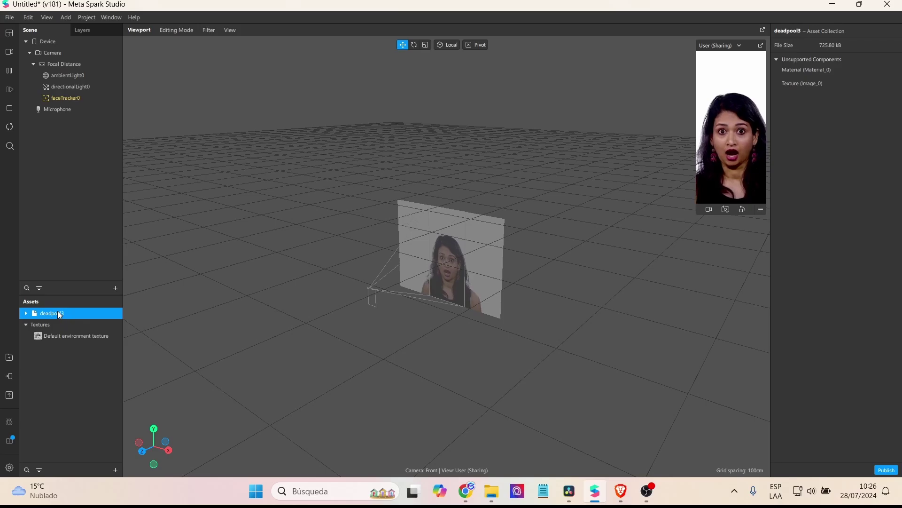
{"action": "left_click_drag", "start_coordinate": [64, 312], "coordinate": [99, 152]}
{"action": "left_click_drag", "start_coordinate": [94, 100], "coordinate": [94, 100]}
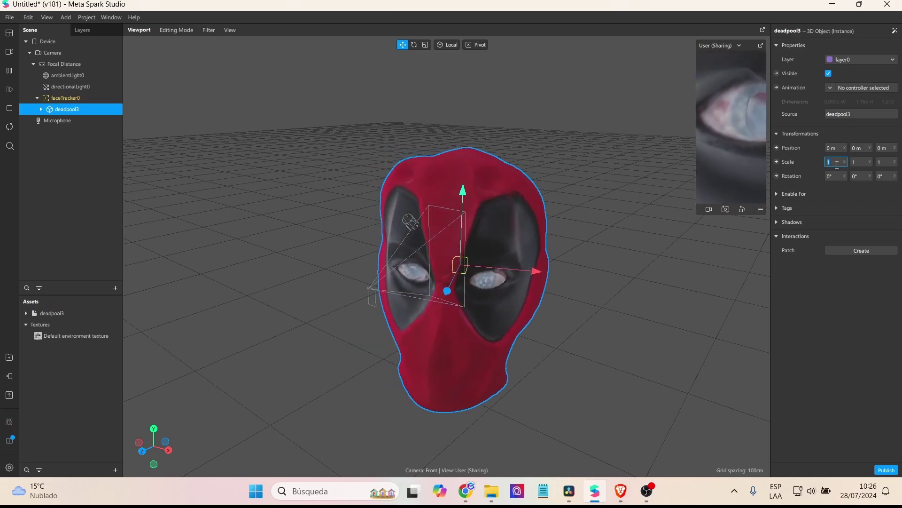
Scale the deadpool3 mask to 0.25 on X, Y and Z
{"action": "left_click", "coordinate": [836, 162]}
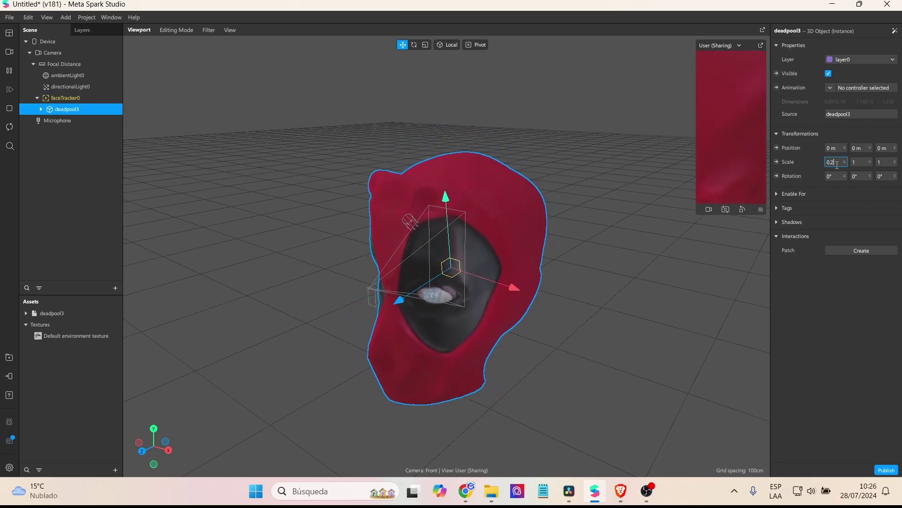
{"action": "type", "text": "0.25"}
{"action": "left_click", "coordinate": [860, 162]}
{"action": "type", "text": "0.25"}
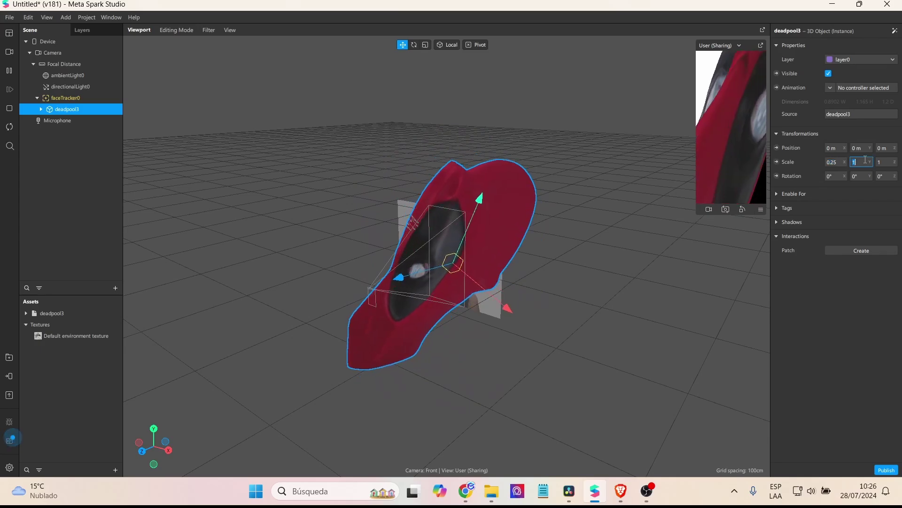
{"action": "left_click", "coordinate": [891, 162]}
{"action": "type", "text": "0.25"}
{"action": "key", "text": "Return"}
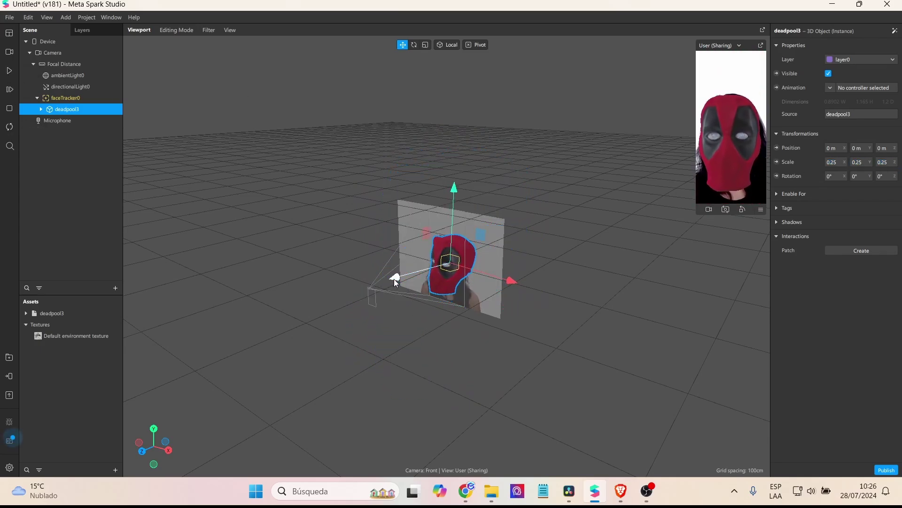
Move the mask to -0.145 on Z and tilt it about 11.75° around X
{"action": "left_click_drag", "start_coordinate": [395, 281], "coordinate": [418, 273]}
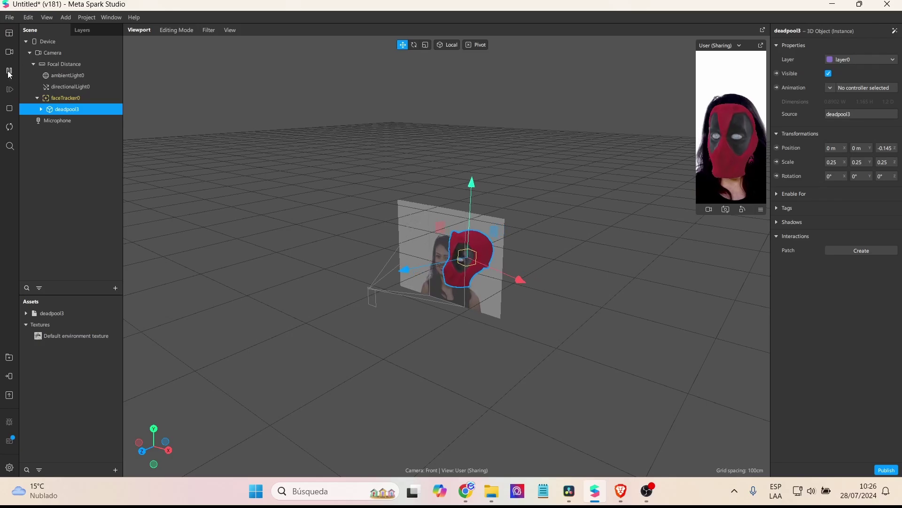
{"action": "key", "text": "Tab"}
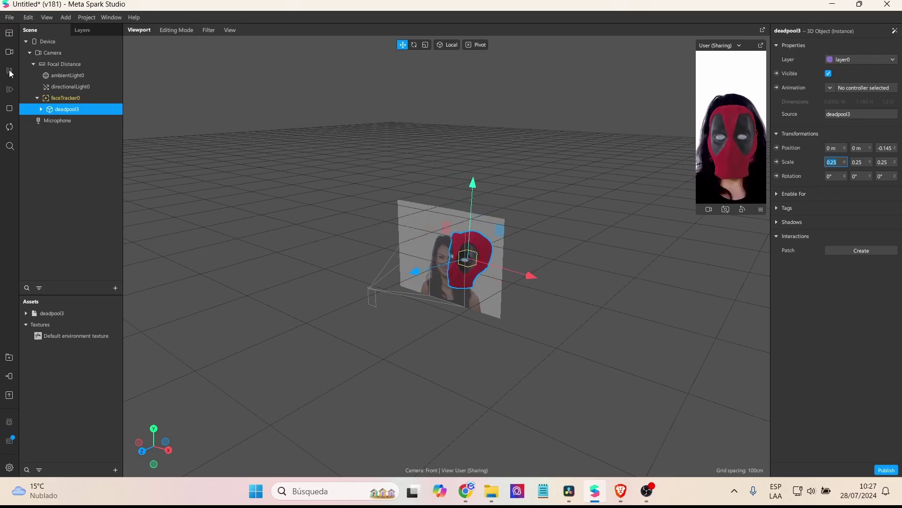
{"action": "right_click_drag", "start_coordinate": [300, 263], "coordinate": [444, 306]}
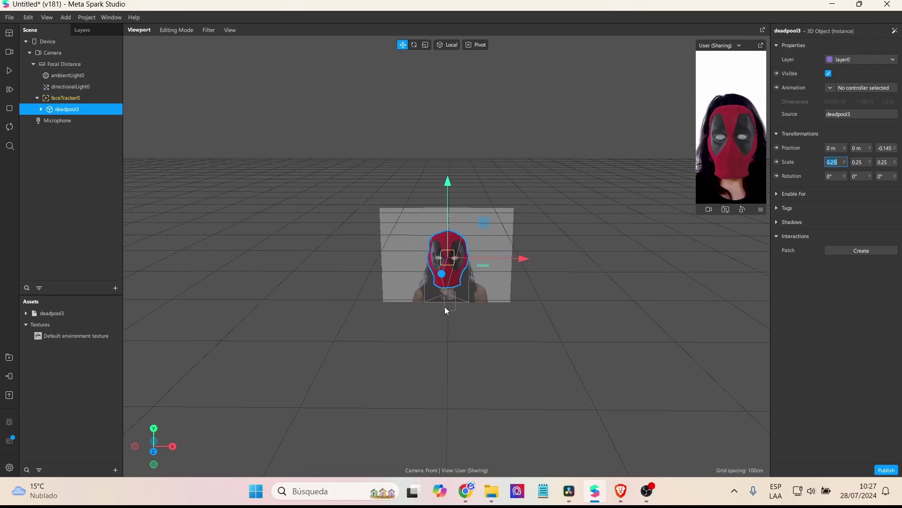
{"action": "key", "text": "e"}
{"action": "scroll", "coordinate": [470, 211], "scroll_direction": "up", "scroll_amount": 3}
{"action": "left_click_drag", "start_coordinate": [445, 236], "coordinate": [450, 245]}
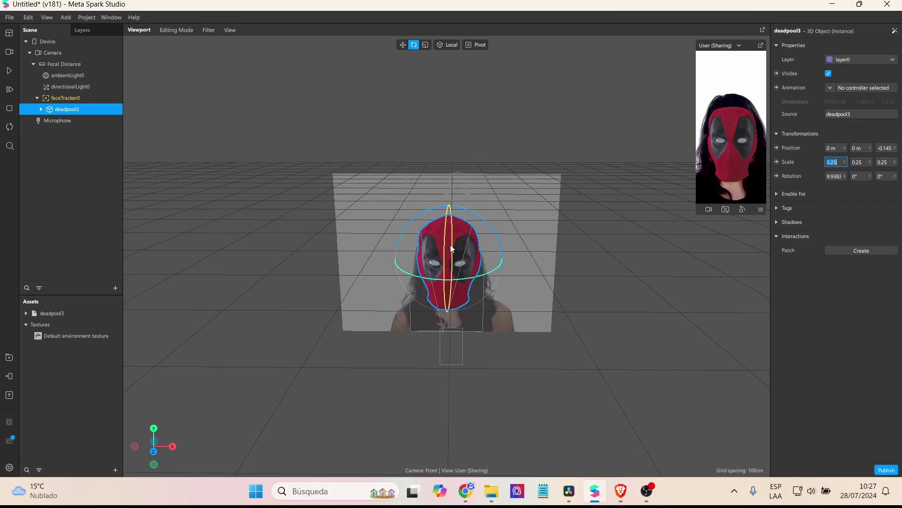
{"action": "left_click", "coordinate": [9, 71]}
{"action": "scroll", "coordinate": [541, 291], "scroll_direction": "down", "scroll_amount": 3}
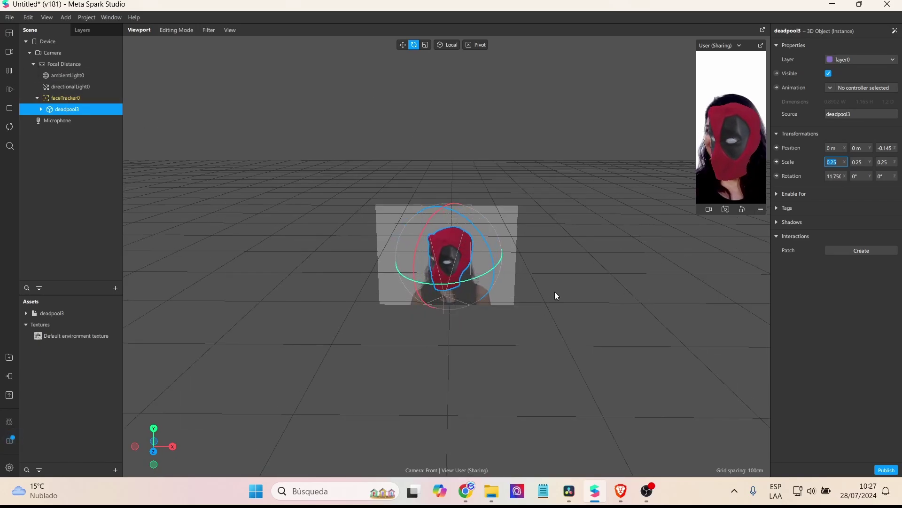
{"action": "mouse_move", "coordinate": [556, 296]}
{"action": "right_mouse_down"}
{"action": "mouse_move", "coordinate": [515, 297]}
{"action": "mouse_move", "coordinate": [602, 302]}
{"action": "right_mouse_up"}
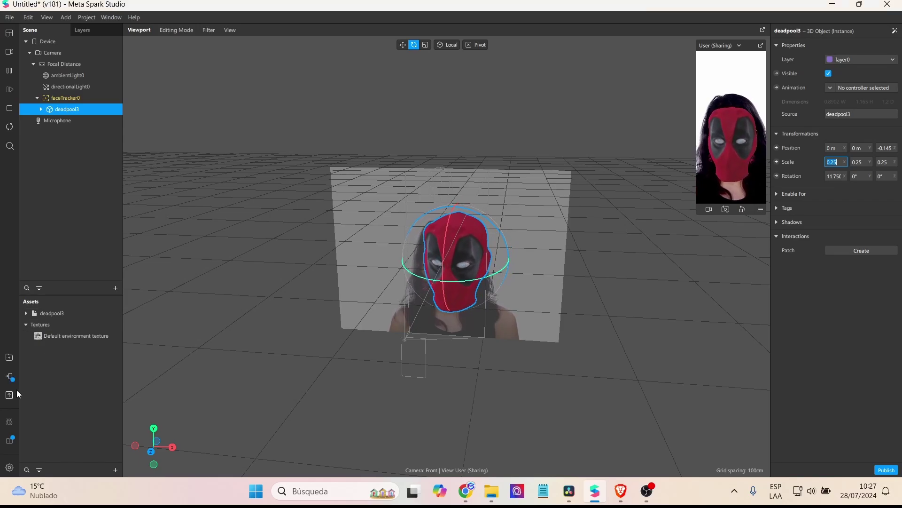
{"action": "left_click", "coordinate": [10, 376]}
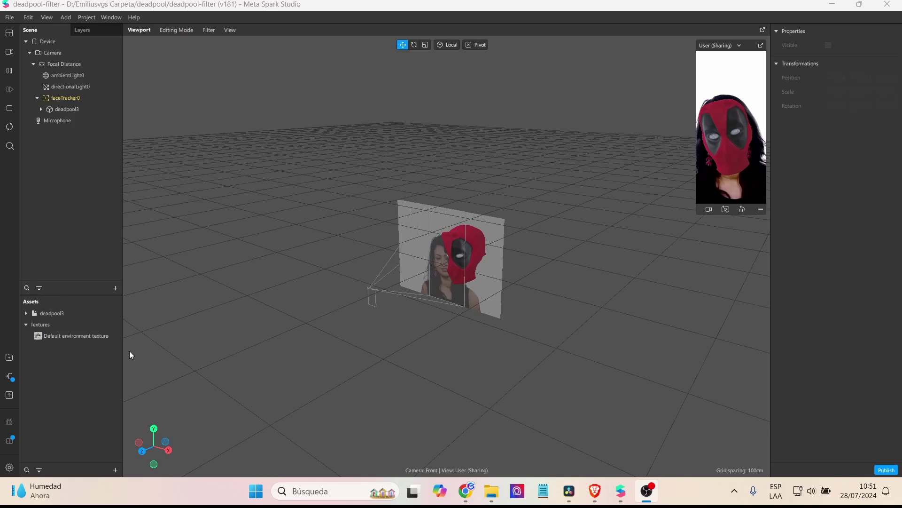
Bring the deadpool-filter project window in Meta Spark Studio back to the front
{"action": "left_click", "coordinate": [40, 383]}
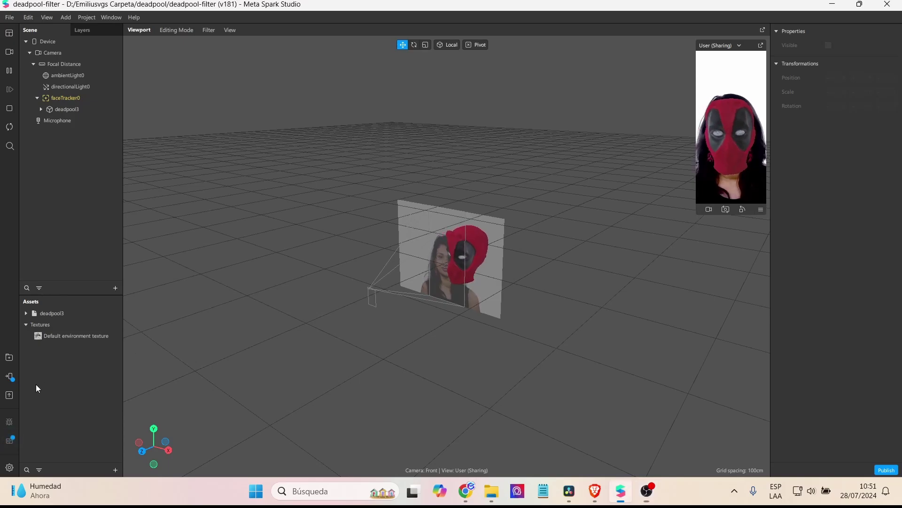
Upload the filter for publishing as a new effect
{"action": "left_click", "coordinate": [9, 397]}
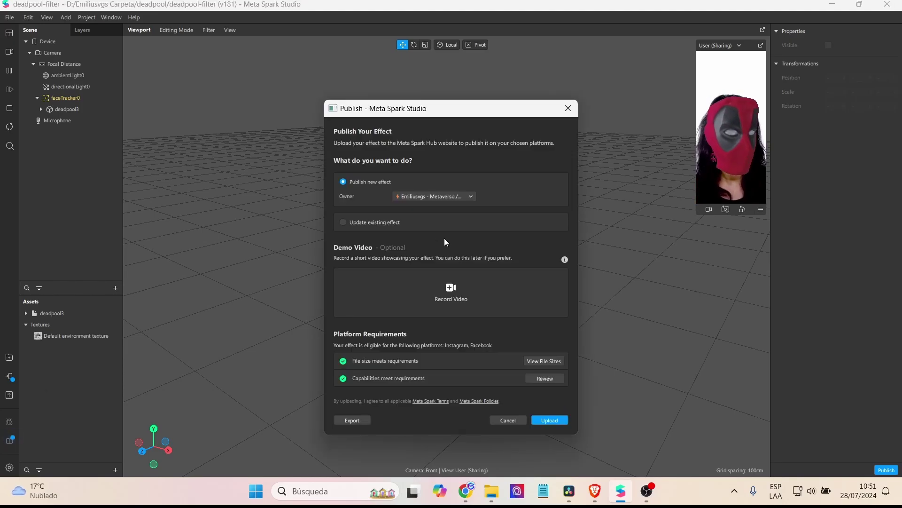
{"action": "left_click", "coordinate": [547, 420]}
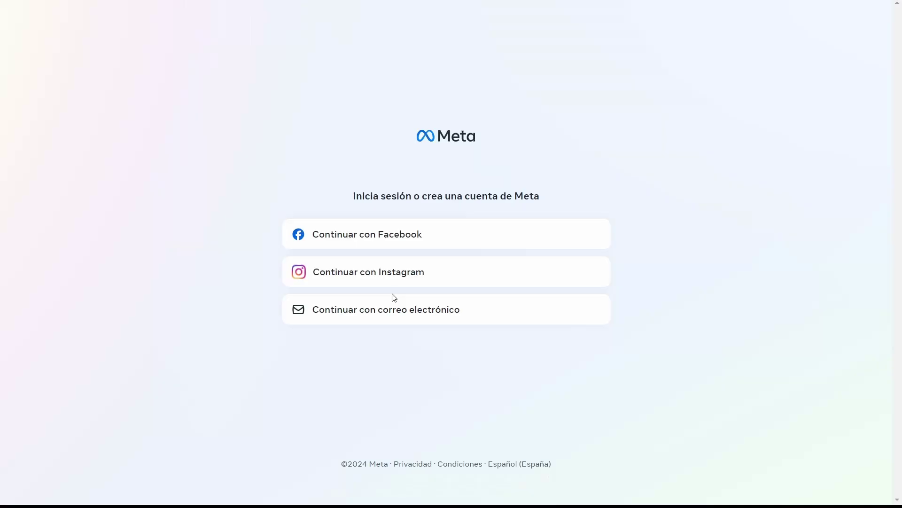
Sign in with Facebook and start typing 'Dead' as the effect name
{"action": "left_click", "coordinate": [429, 235]}
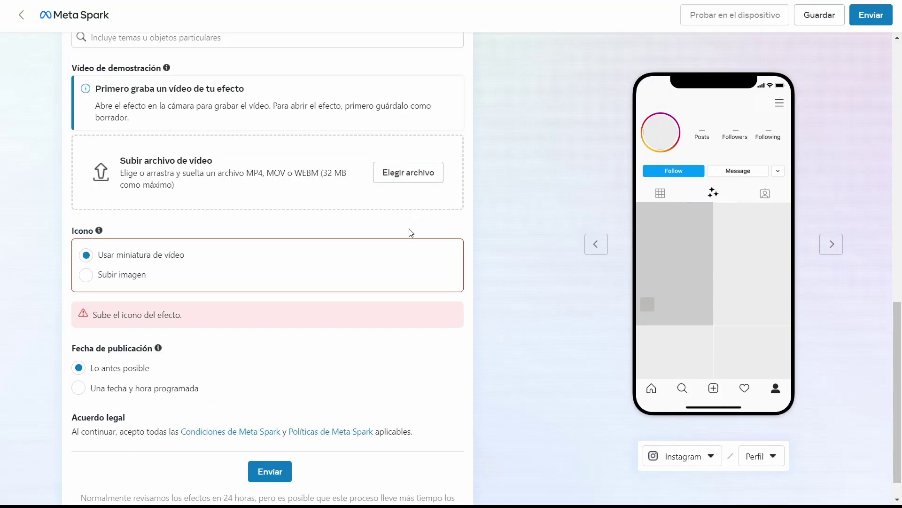
{"action": "scroll", "coordinate": [350, 248], "scroll_direction": "up", "scroll_amount": 1}
{"action": "scroll", "coordinate": [348, 248], "scroll_direction": "up", "scroll_amount": 4}
{"action": "scroll", "coordinate": [349, 247], "scroll_direction": "up", "scroll_amount": 4}
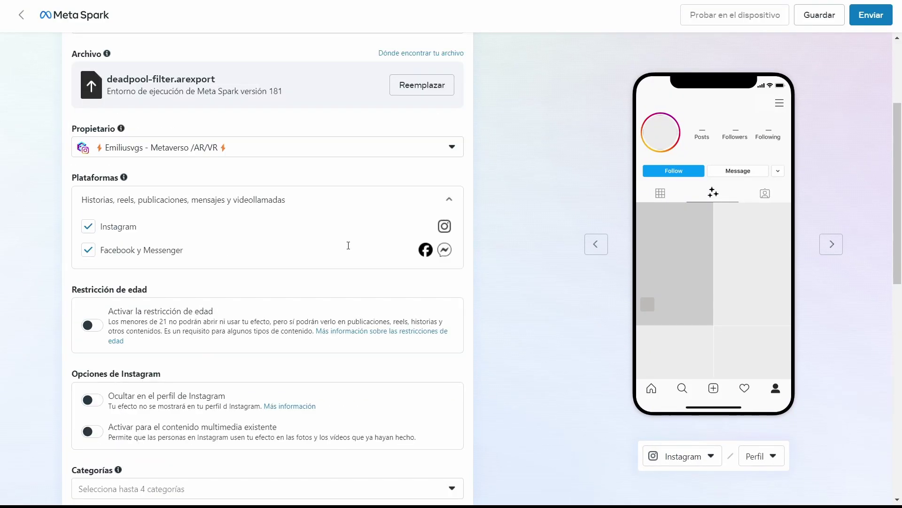
{"action": "scroll", "coordinate": [348, 245], "scroll_direction": "up", "scroll_amount": 3}
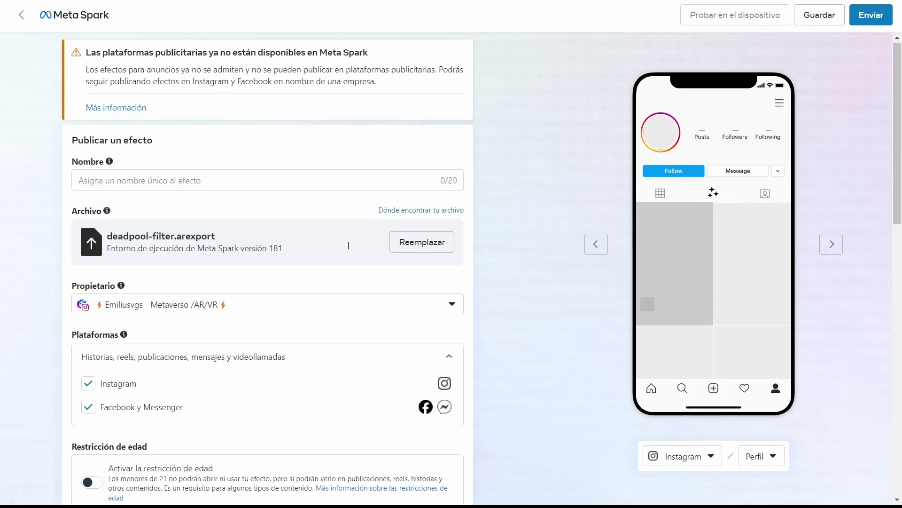
{"action": "left_click", "coordinate": [172, 183]}
{"action": "type", "text": "D"}
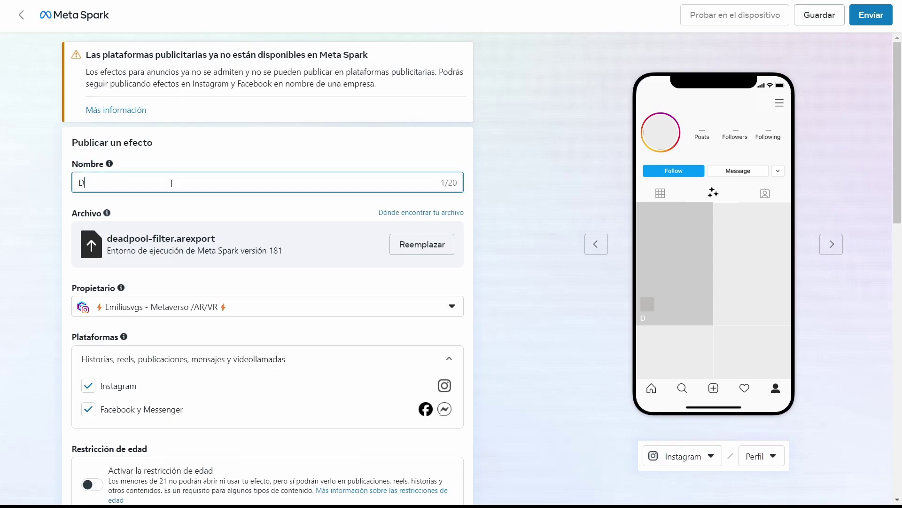
{"action": "type", "text": "ead"}
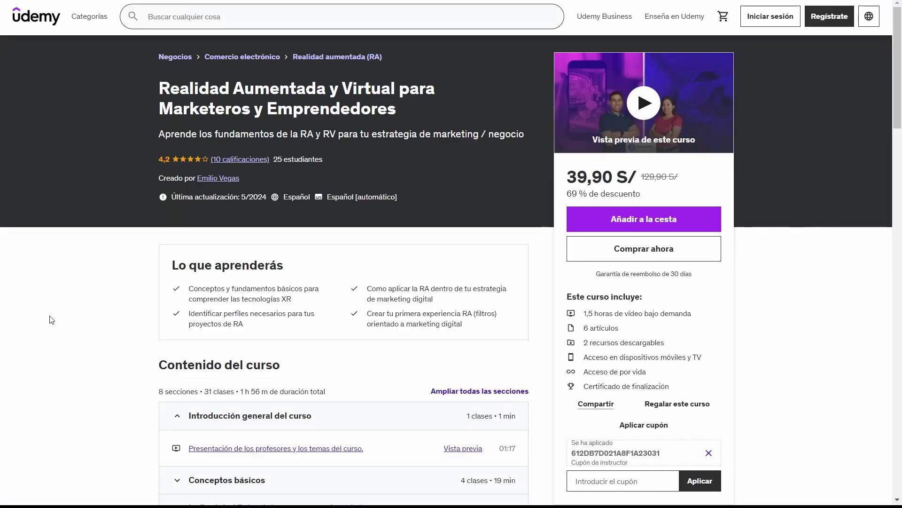
Browse the Udemy course page and play the 'Vista previa de este curso' video
{"action": "scroll", "coordinate": [51, 320], "scroll_direction": "down", "scroll_amount": 3}
{"action": "scroll", "coordinate": [51, 320], "scroll_direction": "down", "scroll_amount": 3}
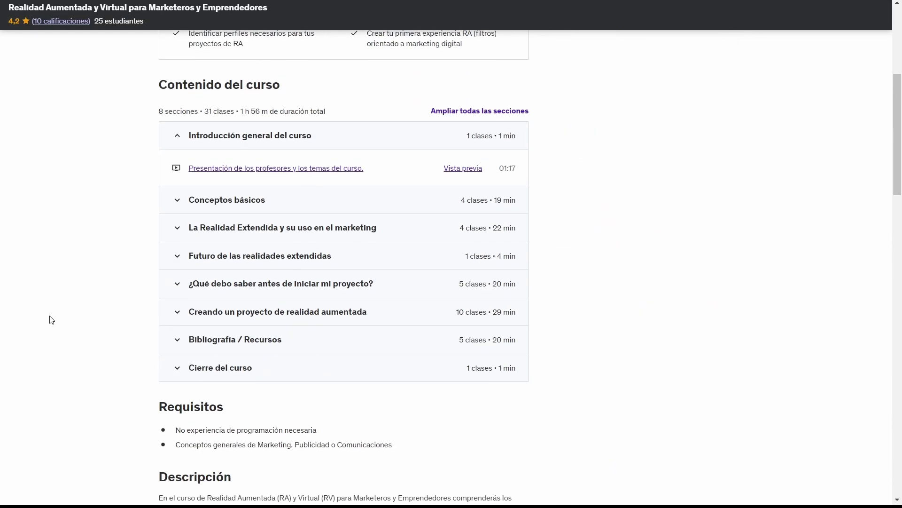
{"action": "scroll", "coordinate": [51, 319], "scroll_direction": "down", "scroll_amount": 2}
{"action": "scroll", "coordinate": [51, 320], "scroll_direction": "down", "scroll_amount": 3}
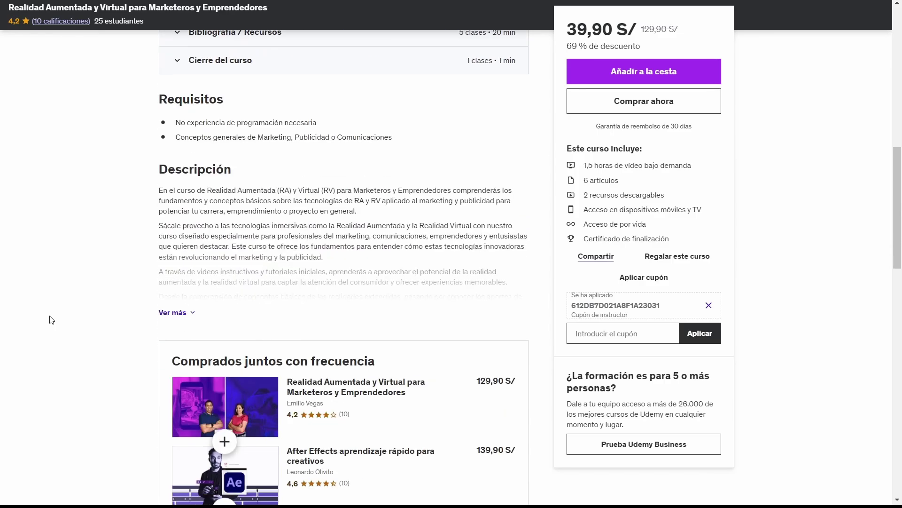
{"action": "scroll", "coordinate": [51, 319], "scroll_direction": "up", "scroll_amount": 6}
{"action": "scroll", "coordinate": [51, 320], "scroll_direction": "up", "scroll_amount": 5}
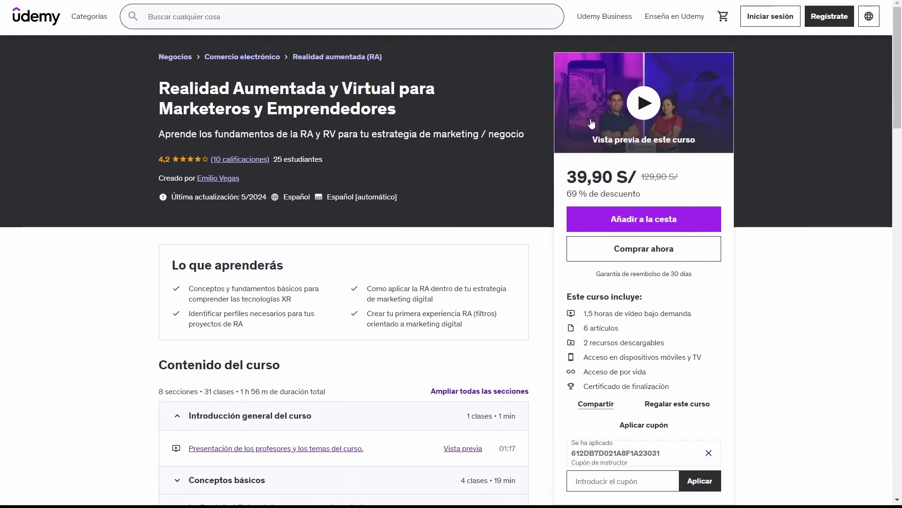
{"action": "left_click", "coordinate": [650, 126]}
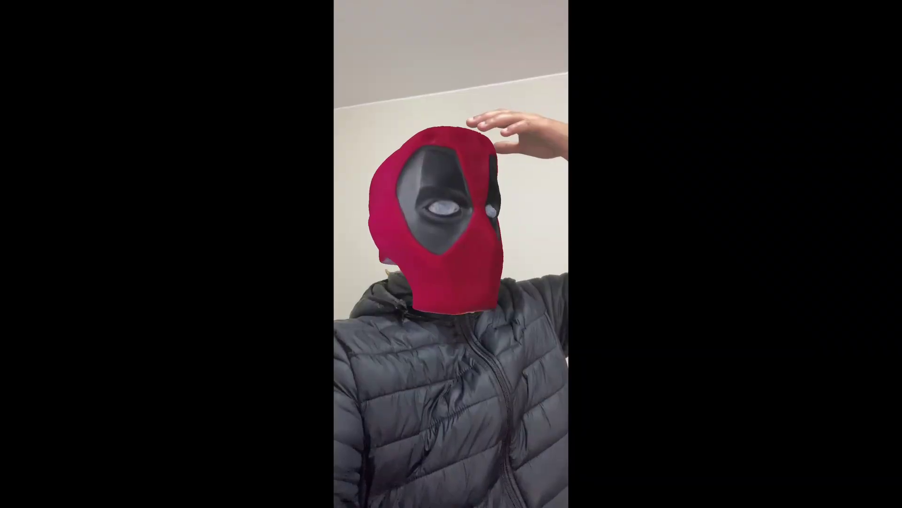